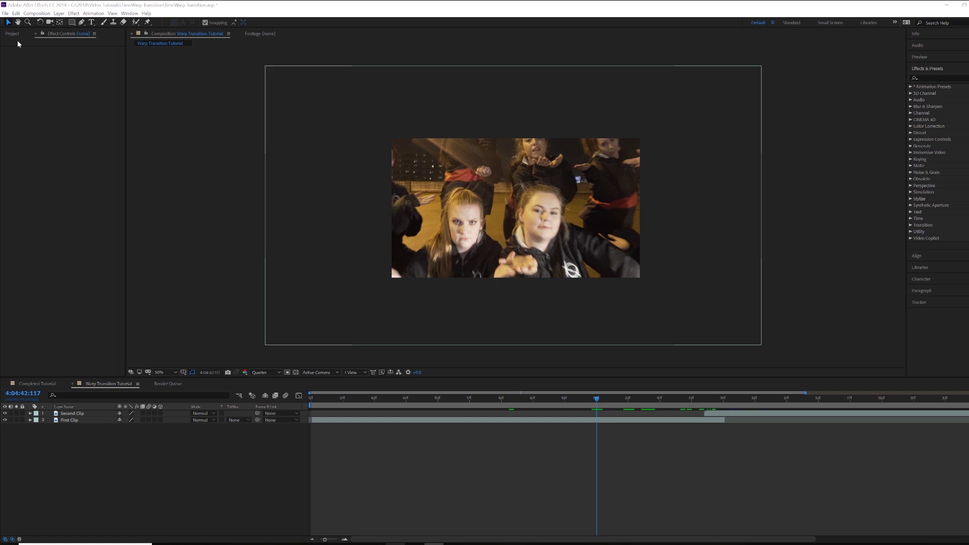
Switch the left panel from Effect Controls to the Project panel with Ctrl+0.
key(ctrl+0)
Move the footage items into the Clips folder, then select the First Clip layer in the timeline.
drag(25, 103, 30, 120)
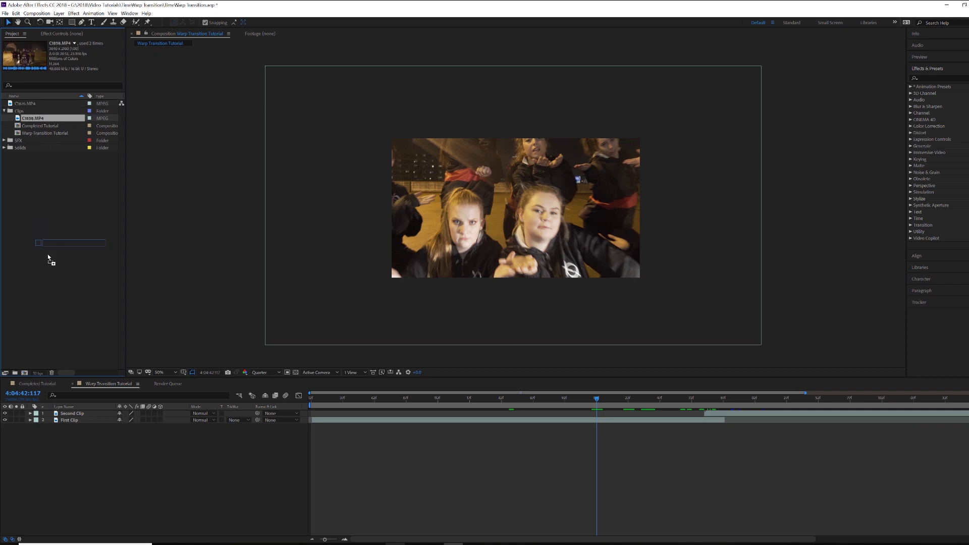
drag(27, 365, 29, 120)
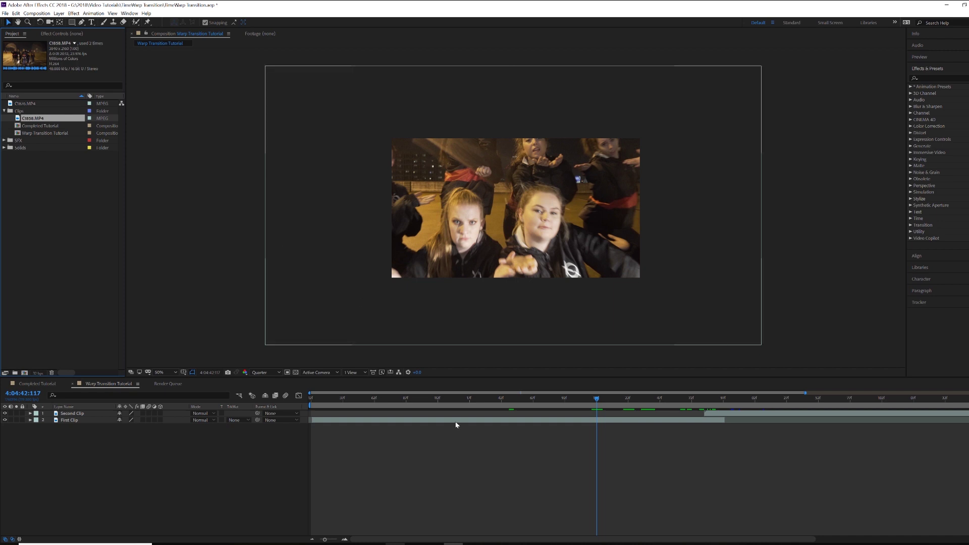
click(730, 414)
click(711, 421)
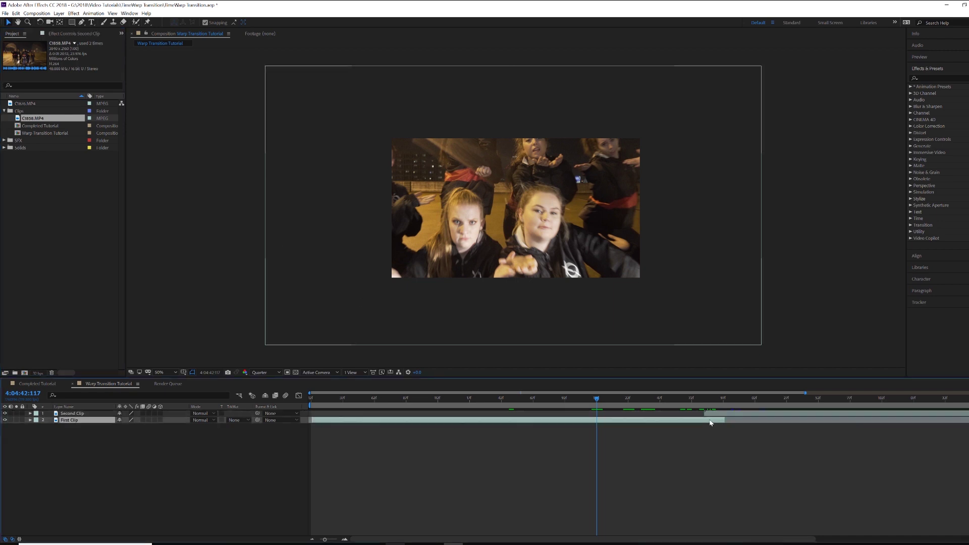
click(710, 414)
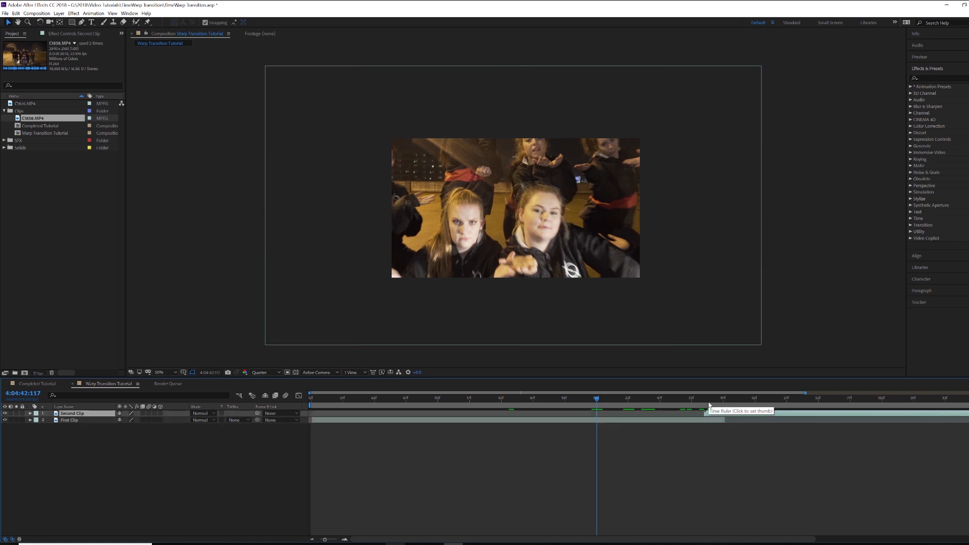
click(614, 420)
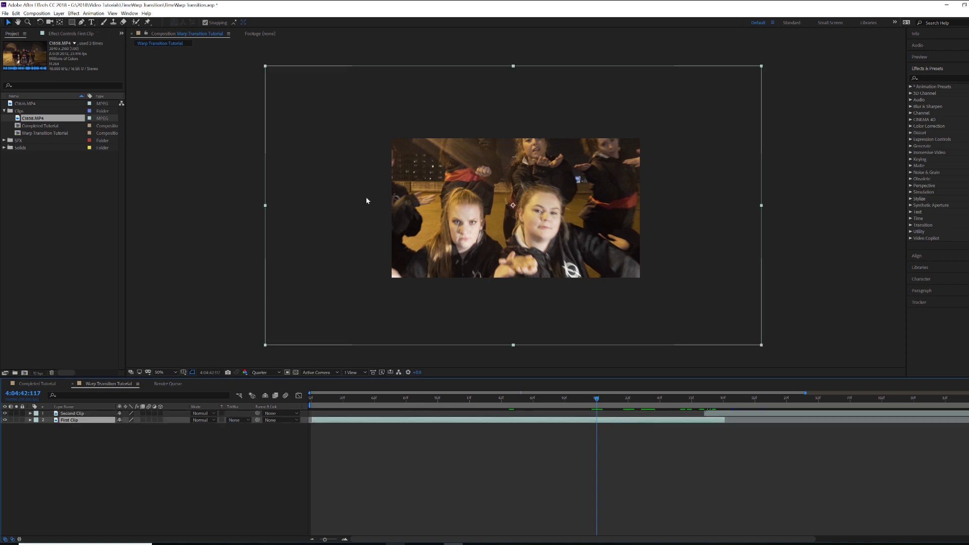
Apply the Transform effect to First Clip.
click(967, 76)
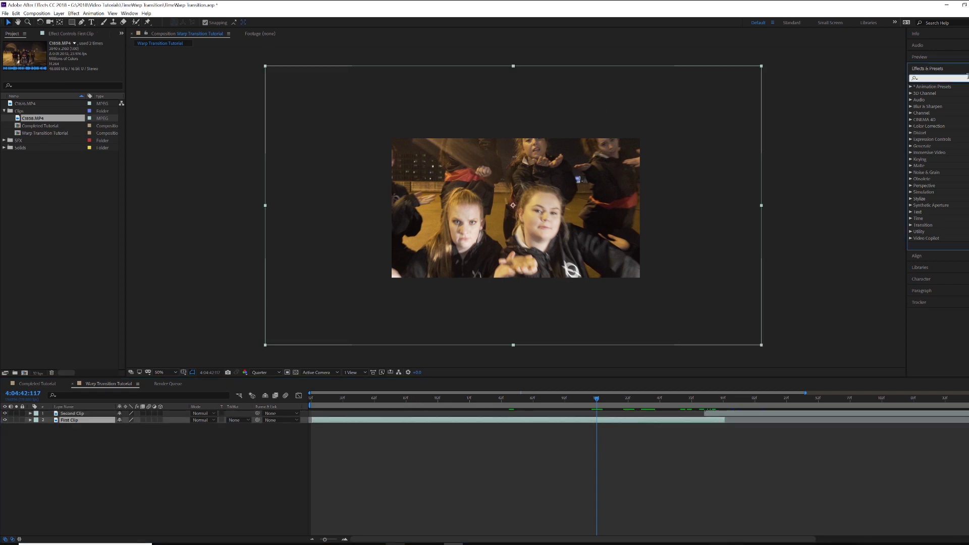
text(trans)
drag(945, 120, 544, 201)
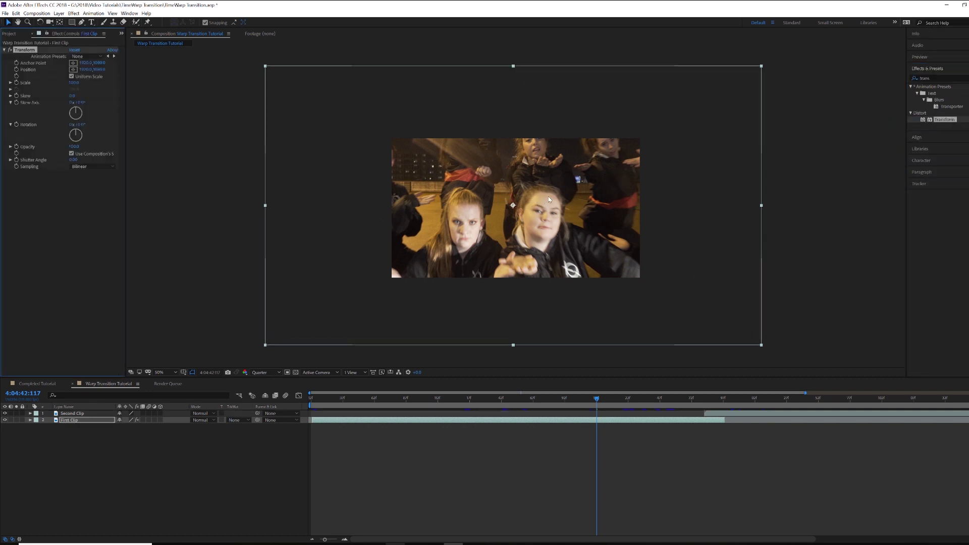
Keyframe Transform Scale at 100 before the cut and 120 after it, then hide Second Clip.
click(714, 403)
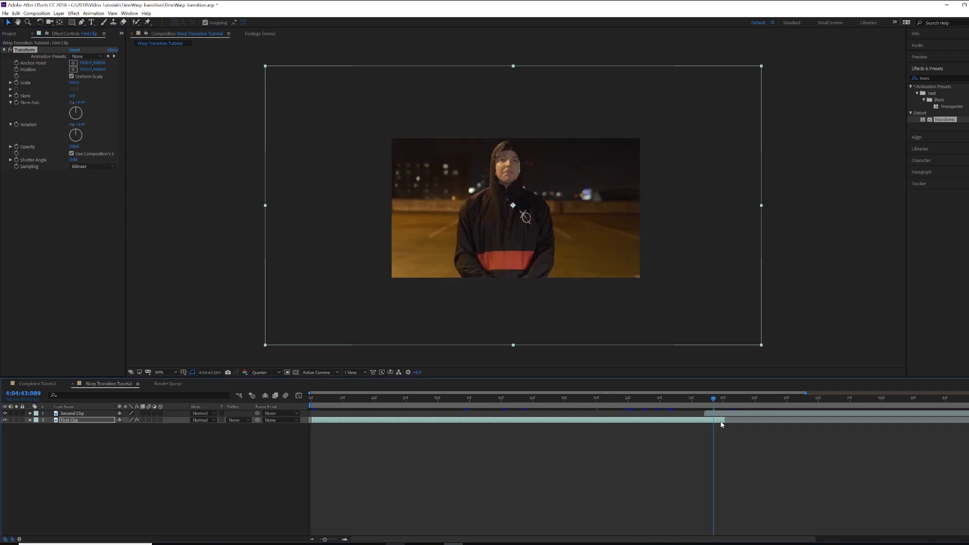
click(596, 399)
click(595, 400)
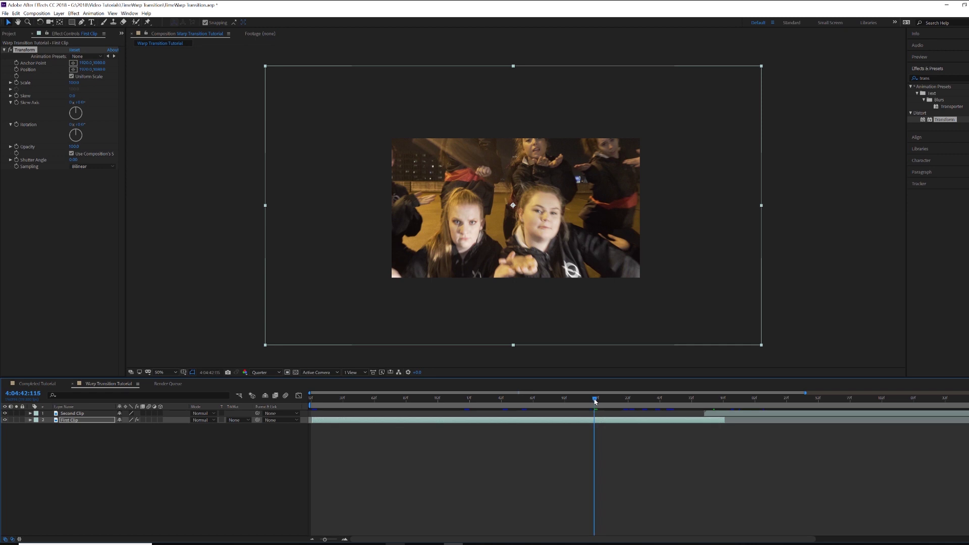
click(16, 83)
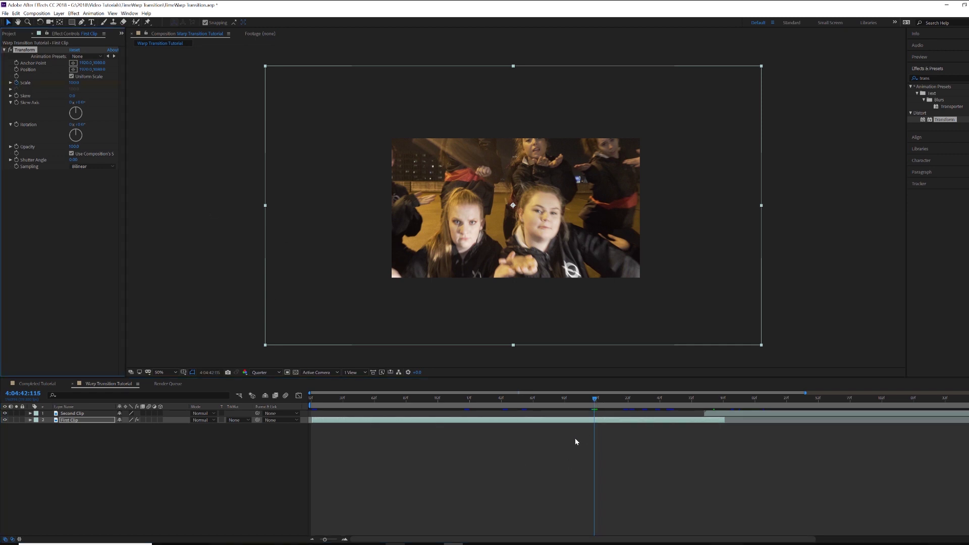
drag(594, 399, 718, 402)
click(74, 82)
text(120)
key(Return)
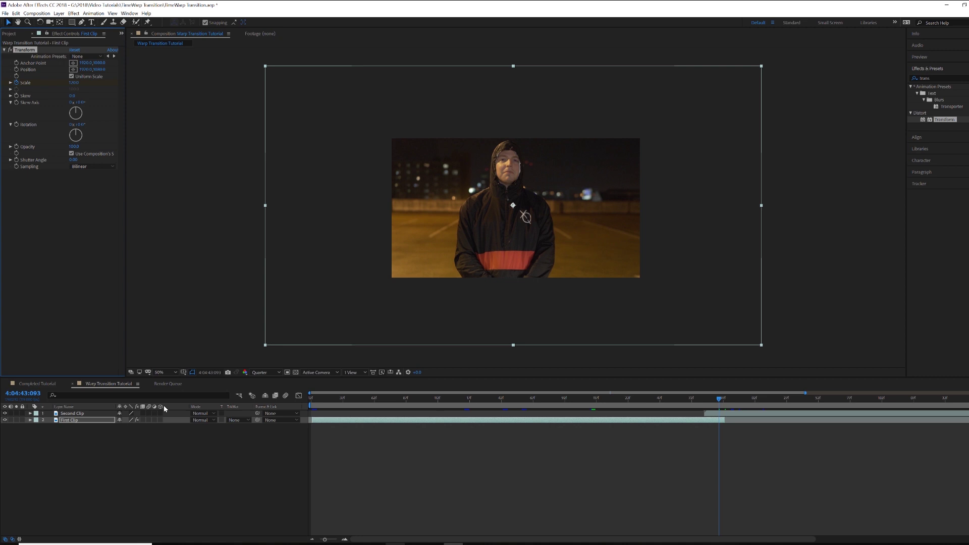
click(4, 414)
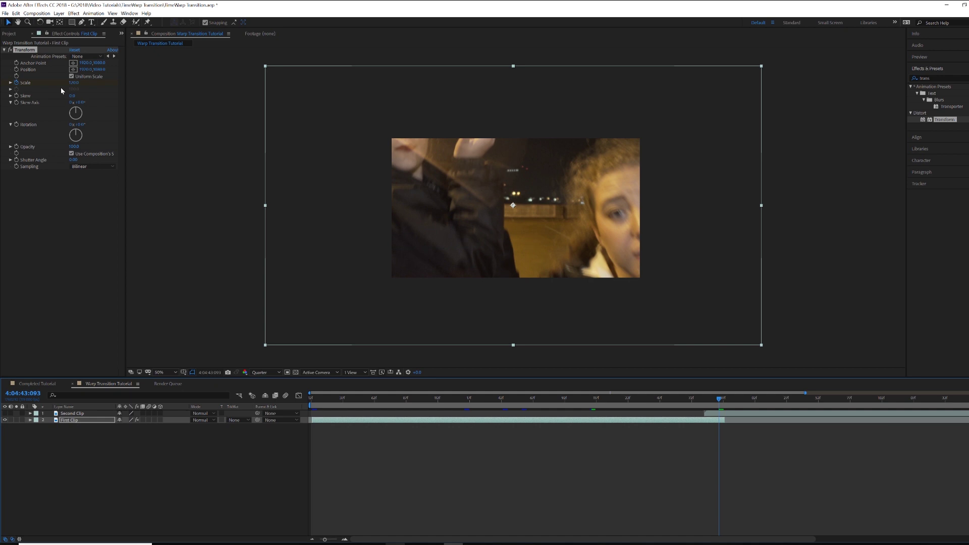
Collapse Transform and apply CC Flo Motion to First Clip.
click(5, 51)
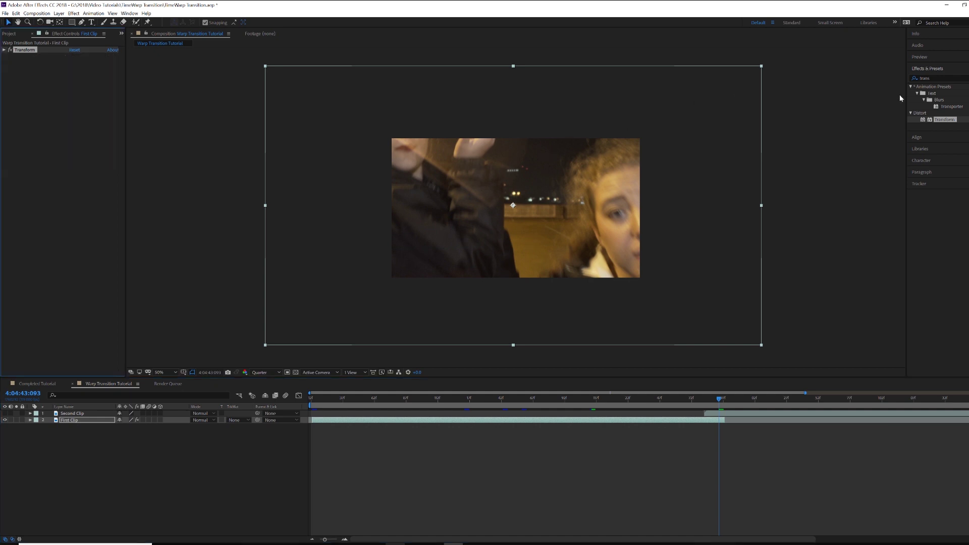
click(939, 78)
text(cc f)
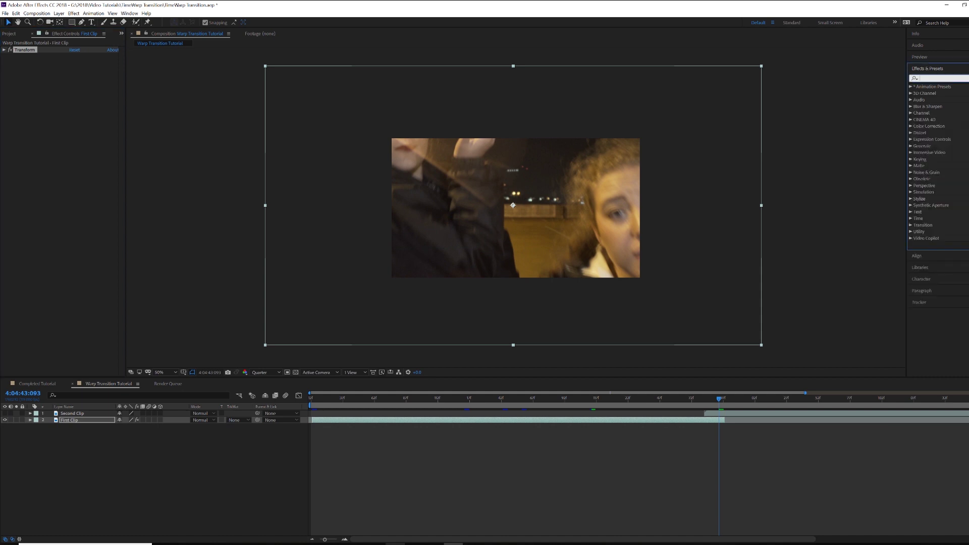
text(lo)
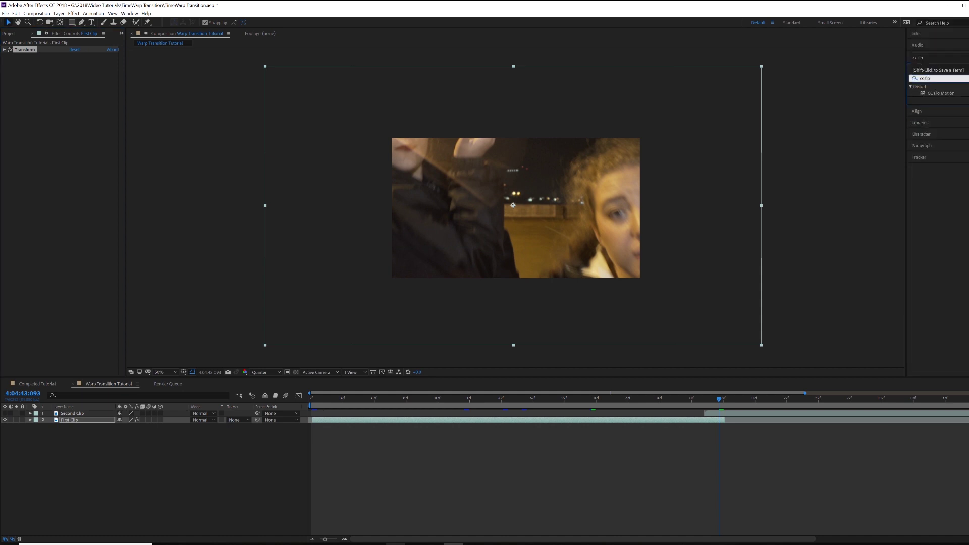
drag(943, 93, 404, 214)
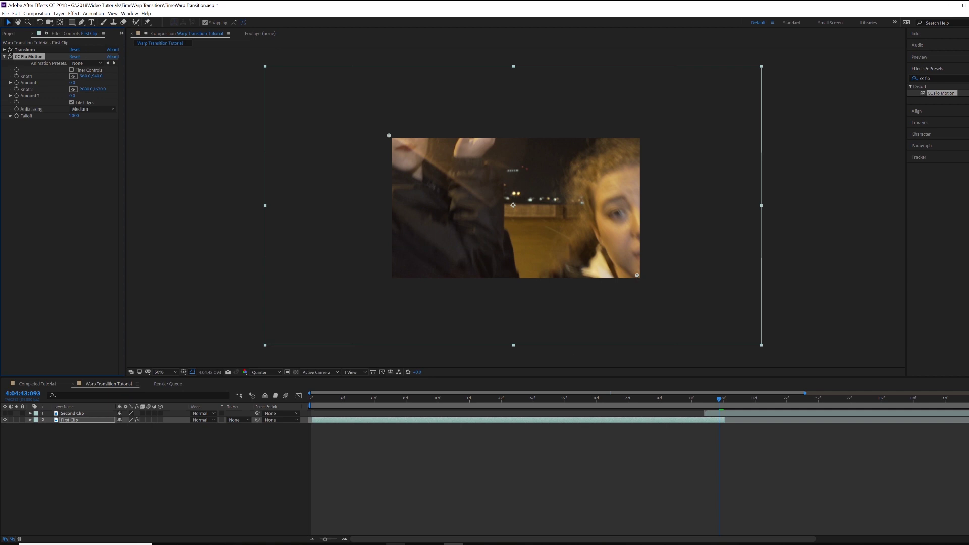
At the first Scale keyframe, drag CC Flo Motion's Knot 1 toward the lower right.
click(98, 458)
click(83, 421)
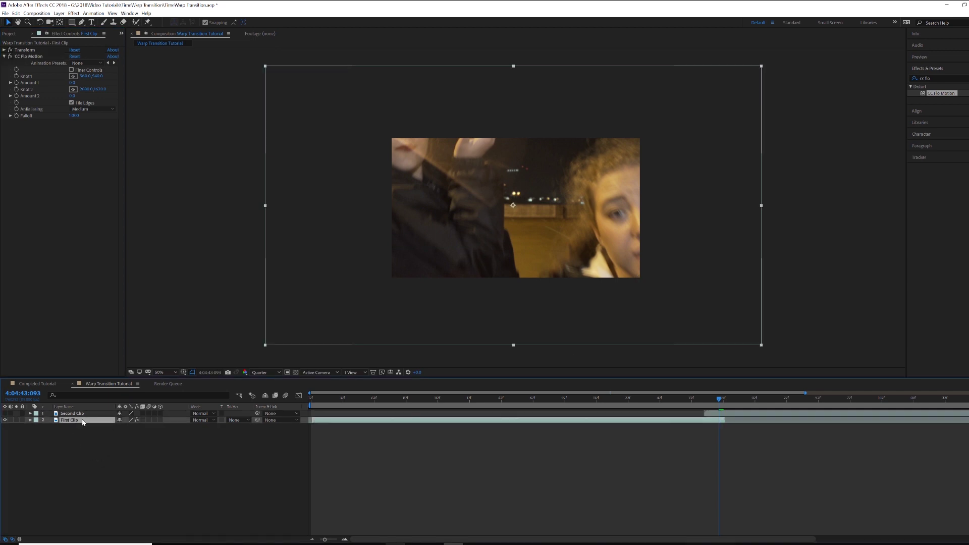
key(u)
click(595, 399)
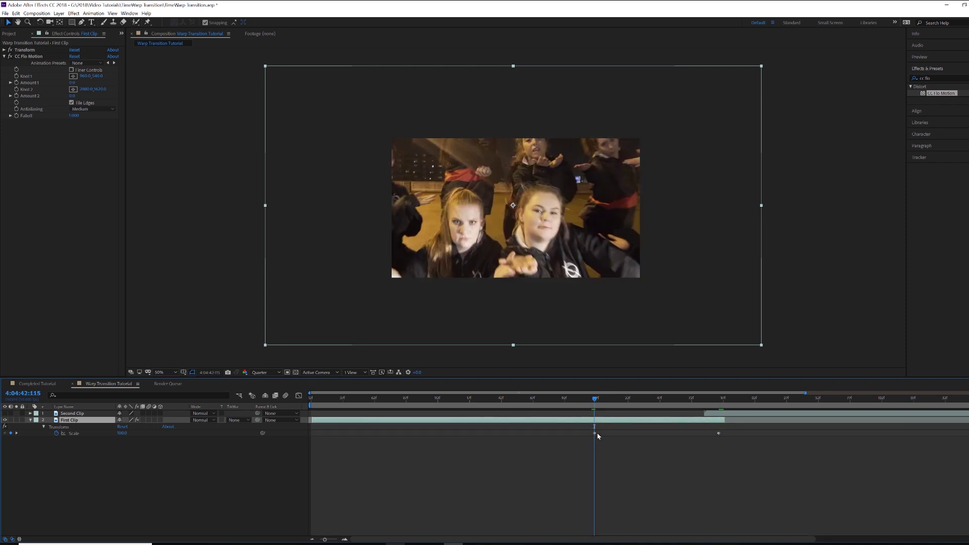
click(24, 56)
drag(389, 137, 514, 207)
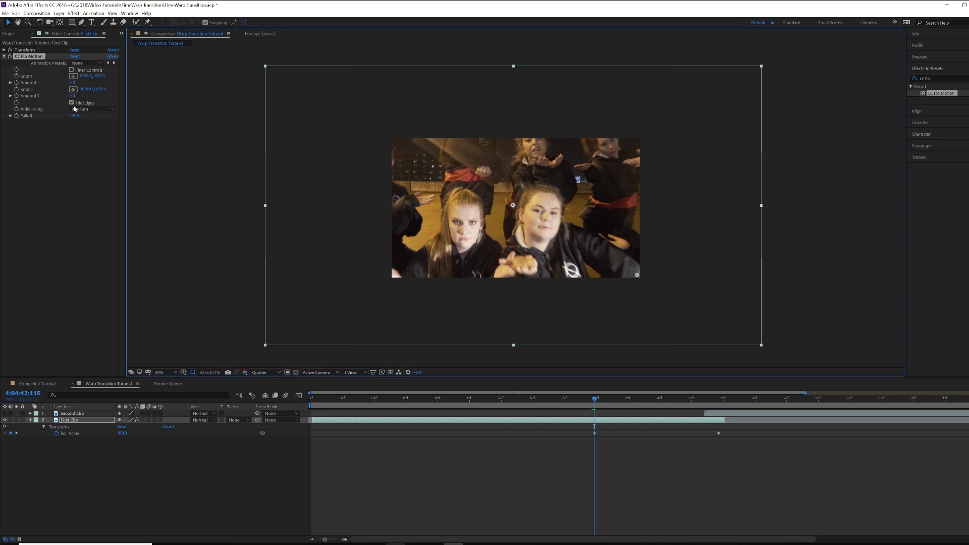
Keyframe CC Flo Motion Amount 1, rising to 7 at the second Scale keyframe.
click(17, 83)
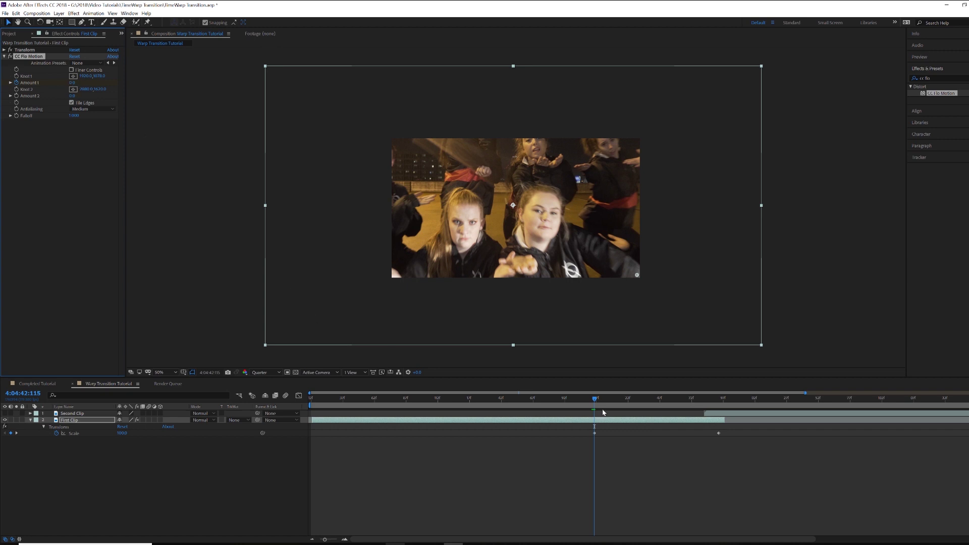
drag(595, 400, 720, 406)
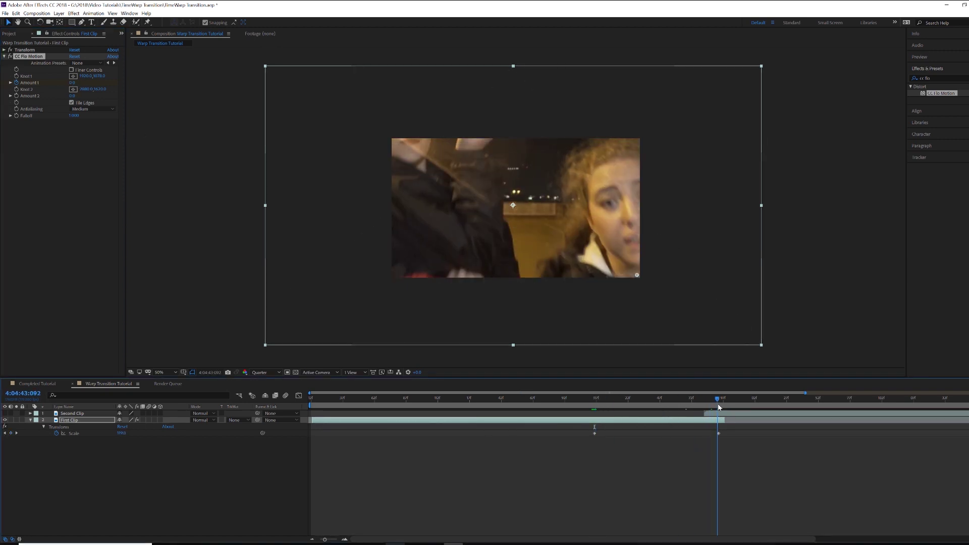
key(Page_Down)
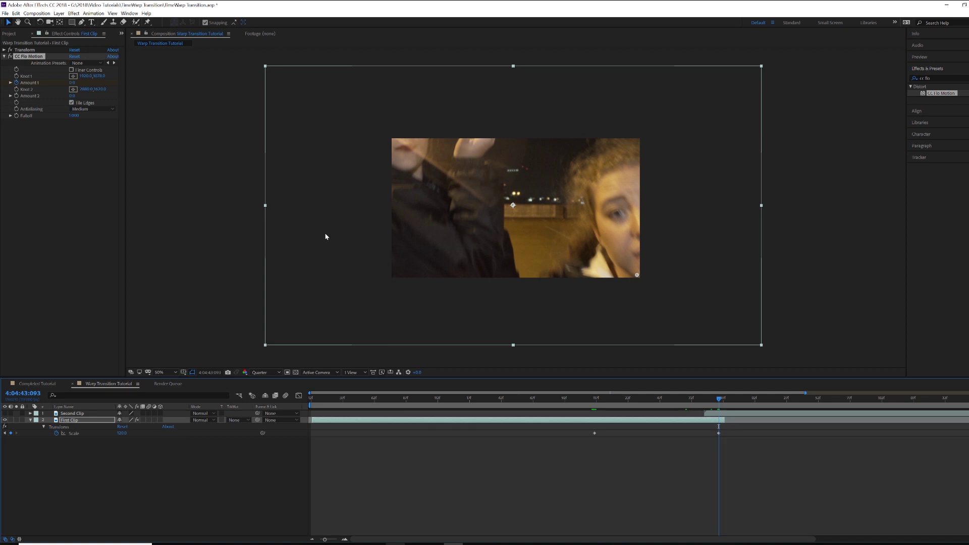
click(74, 82)
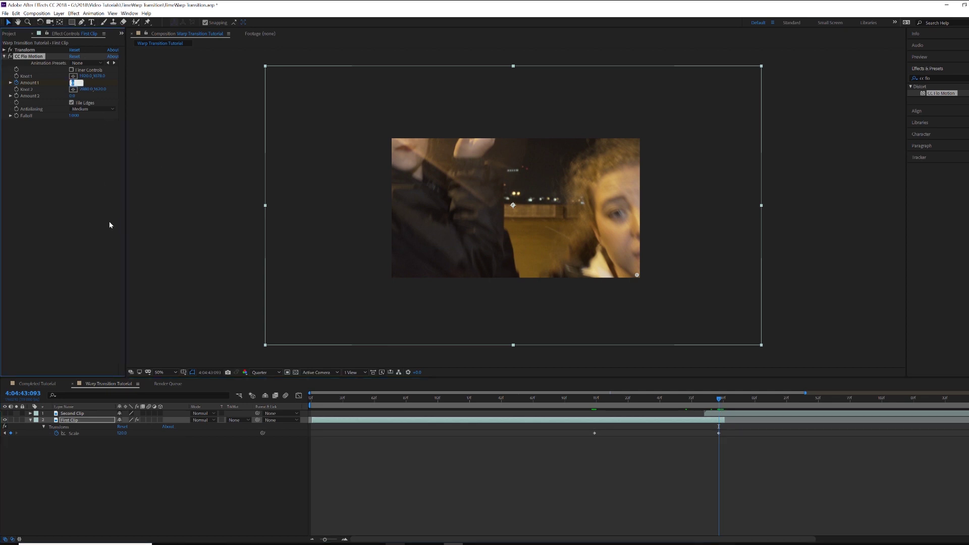
text(7)
key(Return)
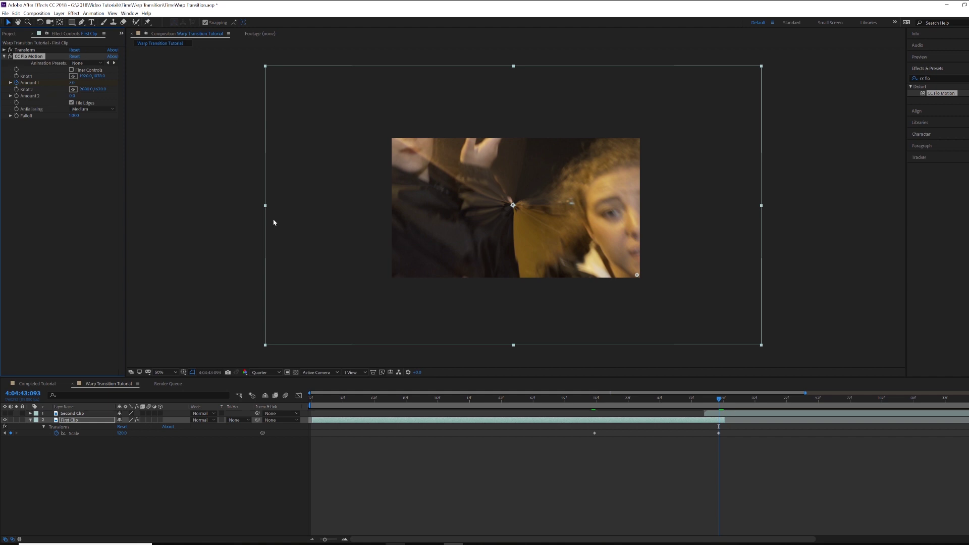
click(4, 56)
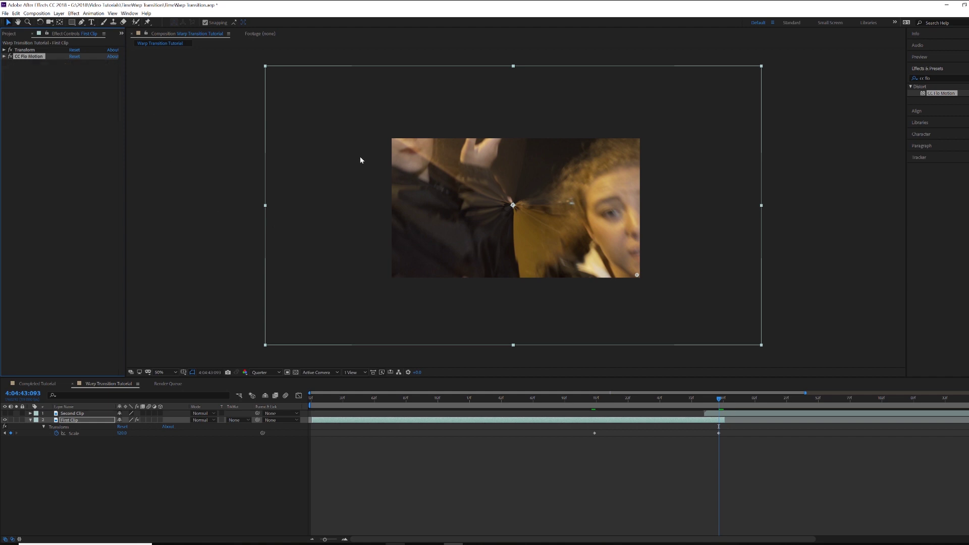
Apply the Twirl effect to First Clip.
click(966, 78)
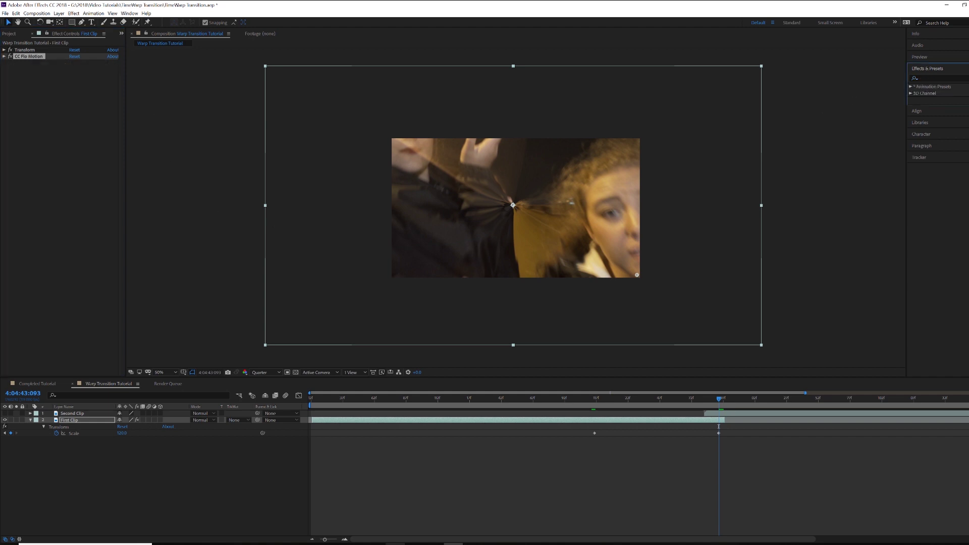
click(938, 77)
text(twirl)
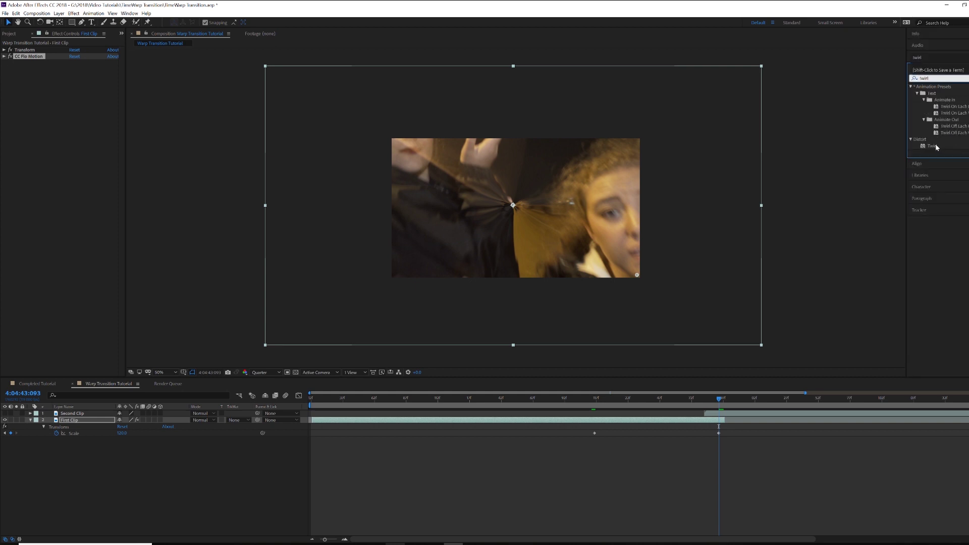
drag(939, 147, 518, 191)
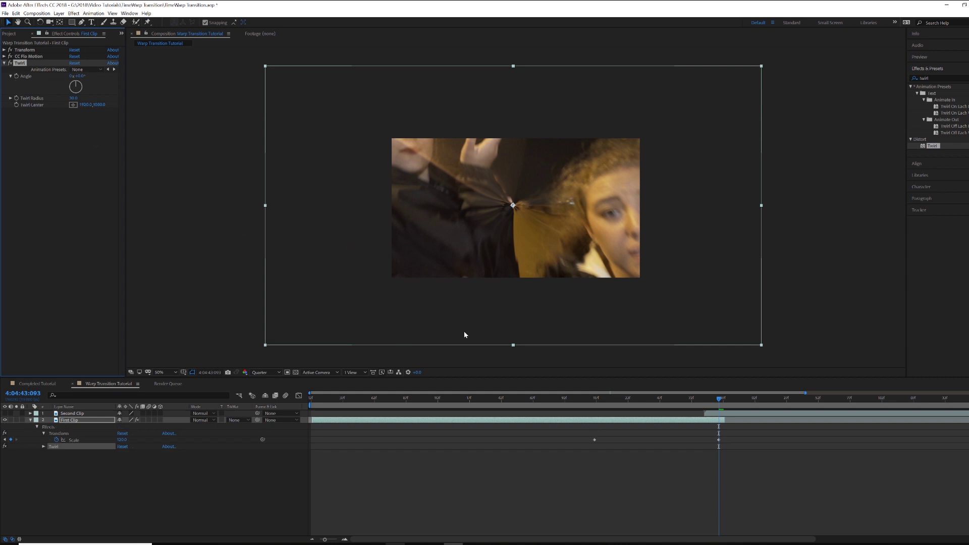
Keyframe Twirl Angle 0 and Twirl Radius 0 at the earlier Scale keyframe time.
click(596, 408)
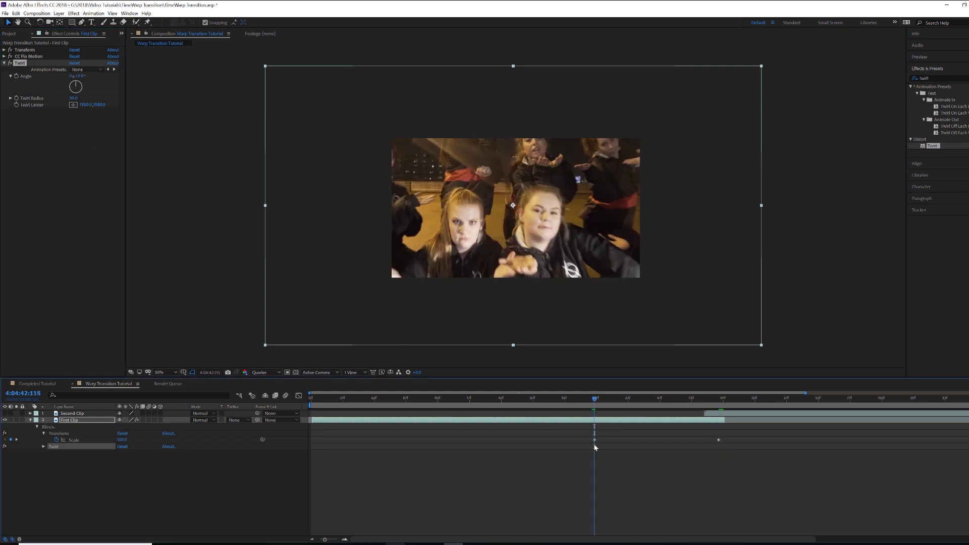
click(16, 76)
click(75, 99)
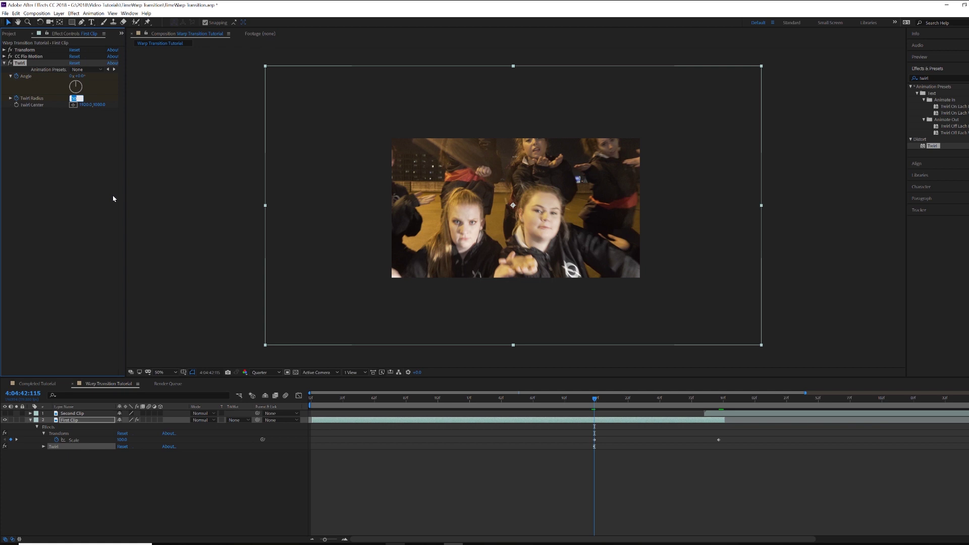
text(0)
key(Return)
click(81, 75)
key(Return)
At 4:04:43:093, set Twirl Angle to 55° and Twirl Radius to about 36.
drag(595, 399, 720, 413)
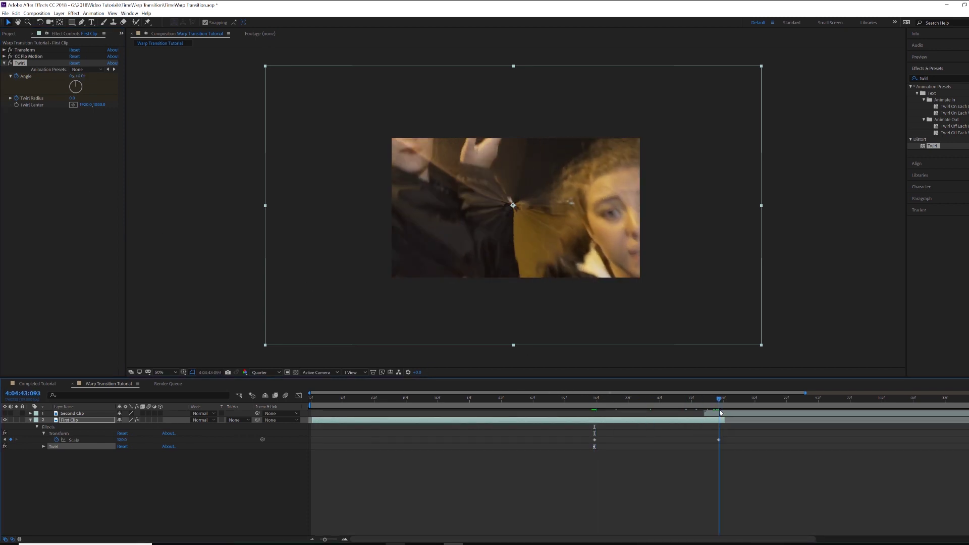
click(83, 76)
text(55)
key(Return)
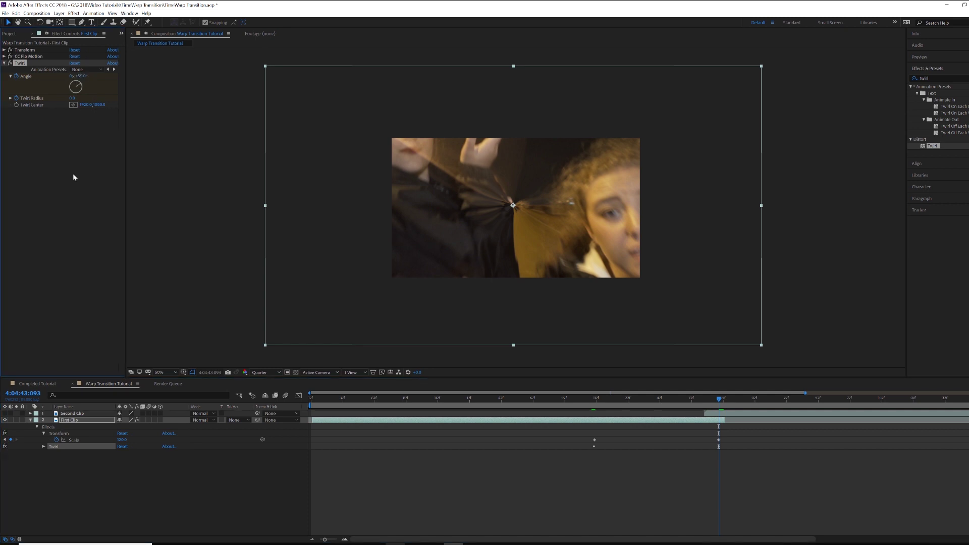
click(74, 98)
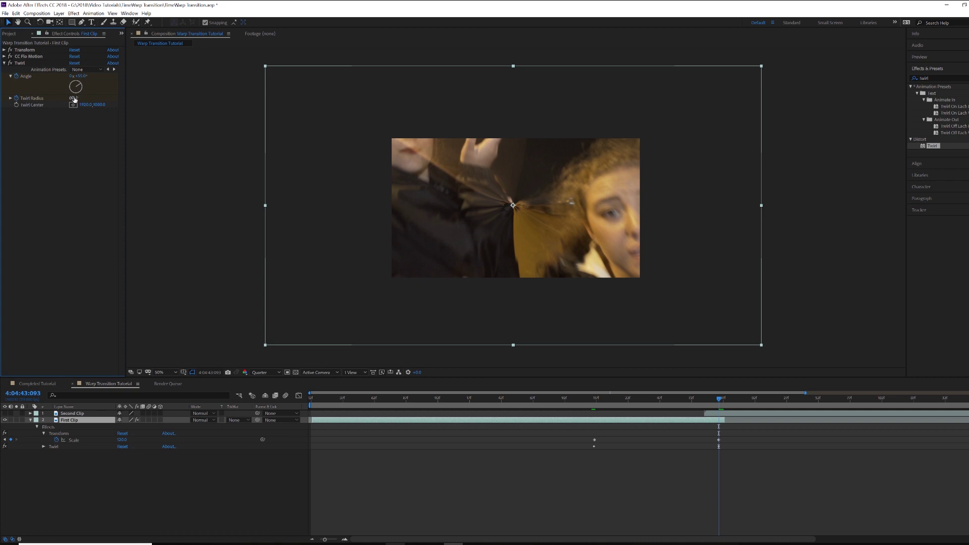
text(40)
key(Return)
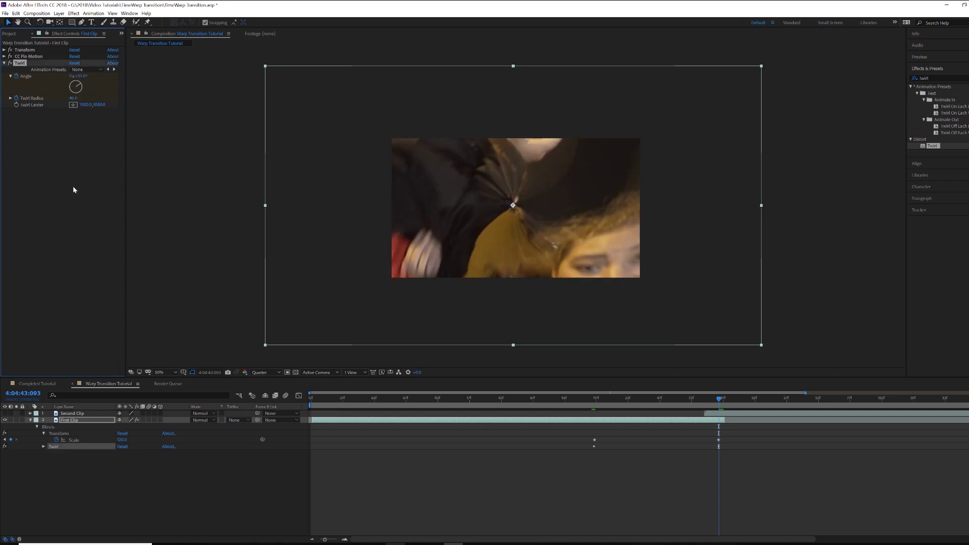
mouse_move(73, 98)
mouse_down()
mouse_move(58, 102)
mouse_move(73, 101)
mouse_up()
click(4, 63)
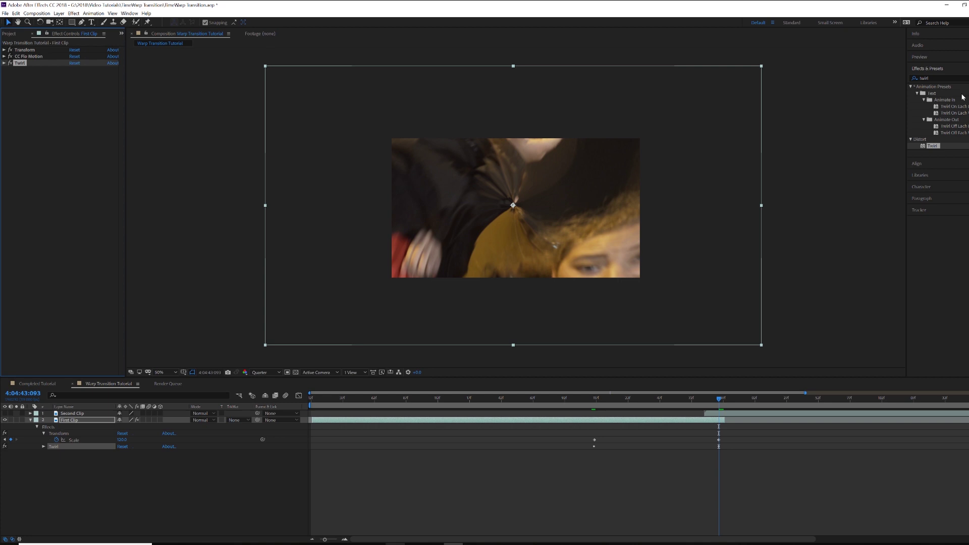
Apply CC Radial Fast Blur to First Clip.
click(965, 79)
text(fast)
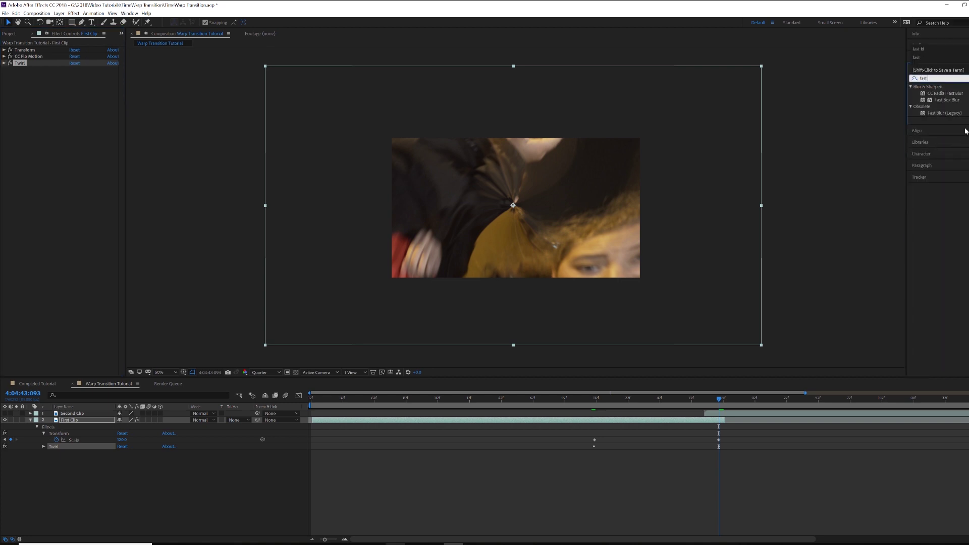
drag(953, 96, 570, 214)
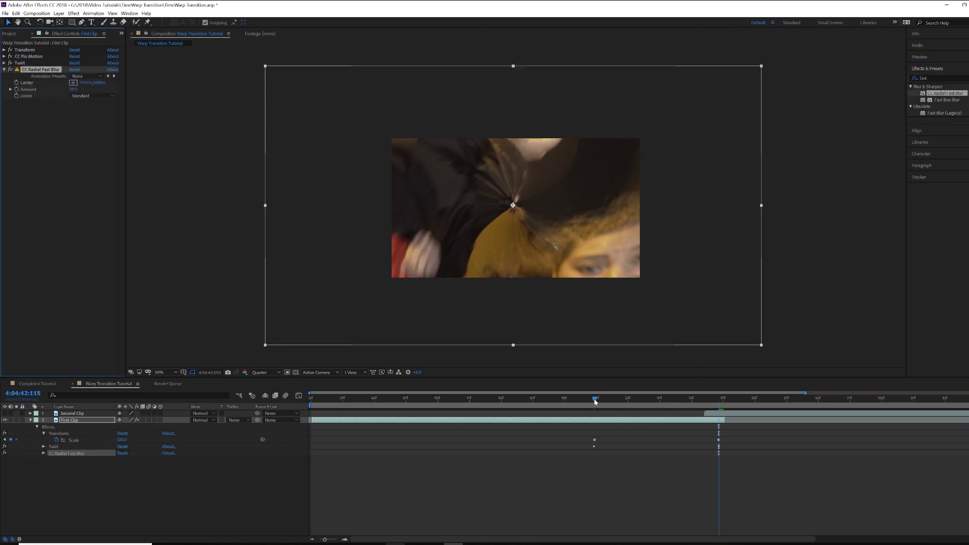
Keyframe the blur Amount at 0 at 4:04:42:115 and 45 at 4:04:43:093.
click(594, 399)
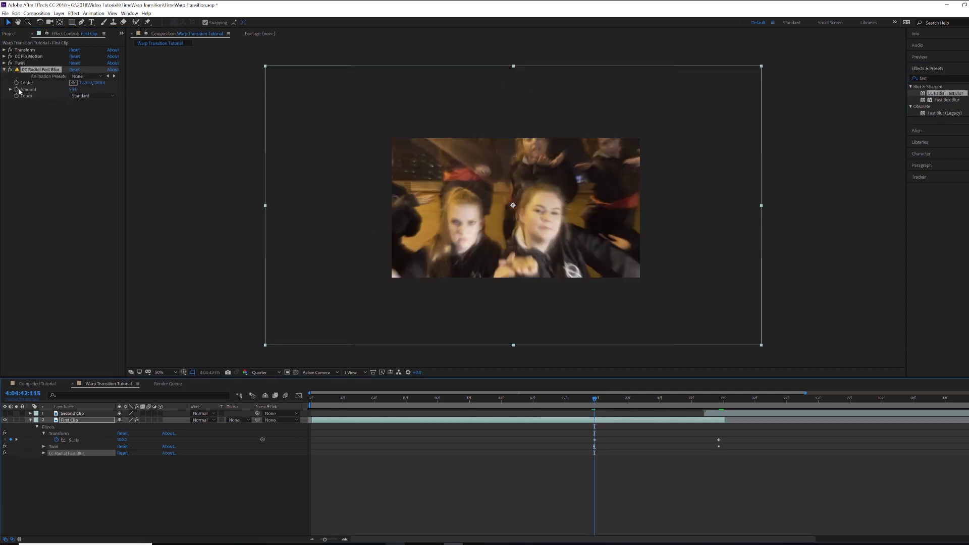
click(74, 89)
text(0)
key(Return)
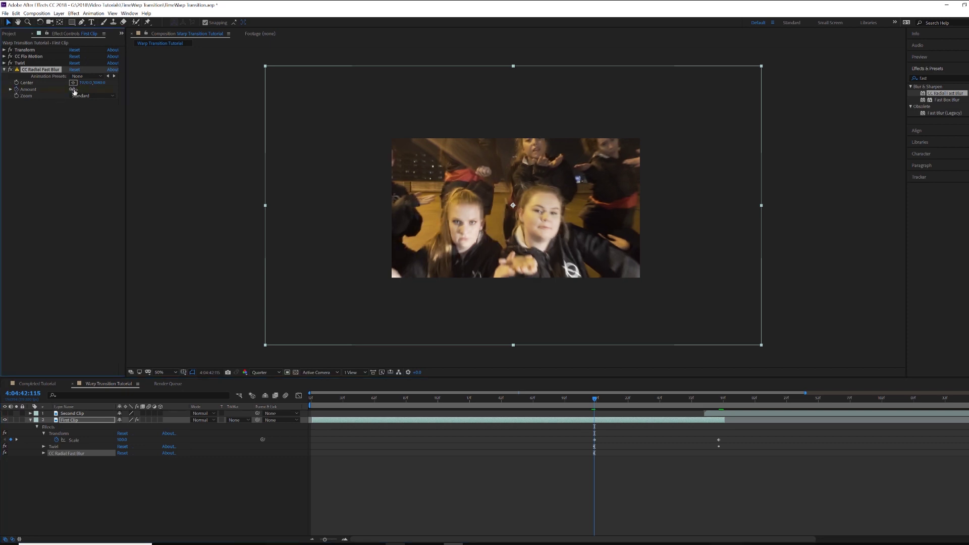
click(718, 408)
click(719, 407)
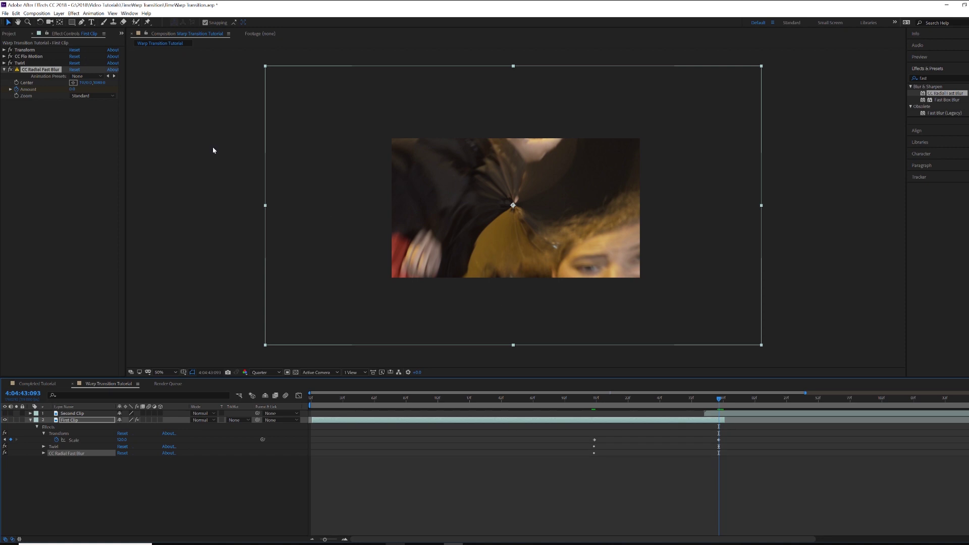
click(74, 89)
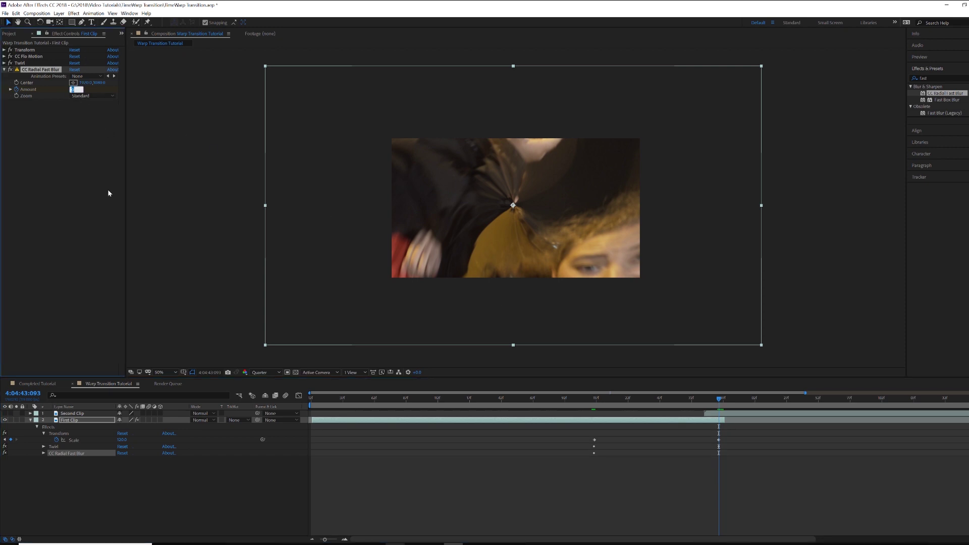
text(45)
key(Return)
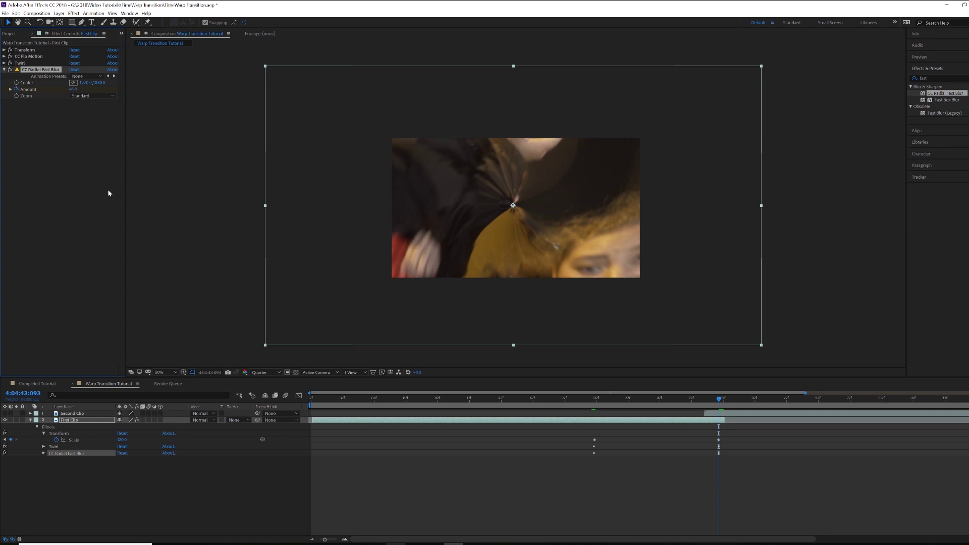
Collapse the radial blur and apply CC Light Burst 2.5 to First Clip.
click(4, 70)
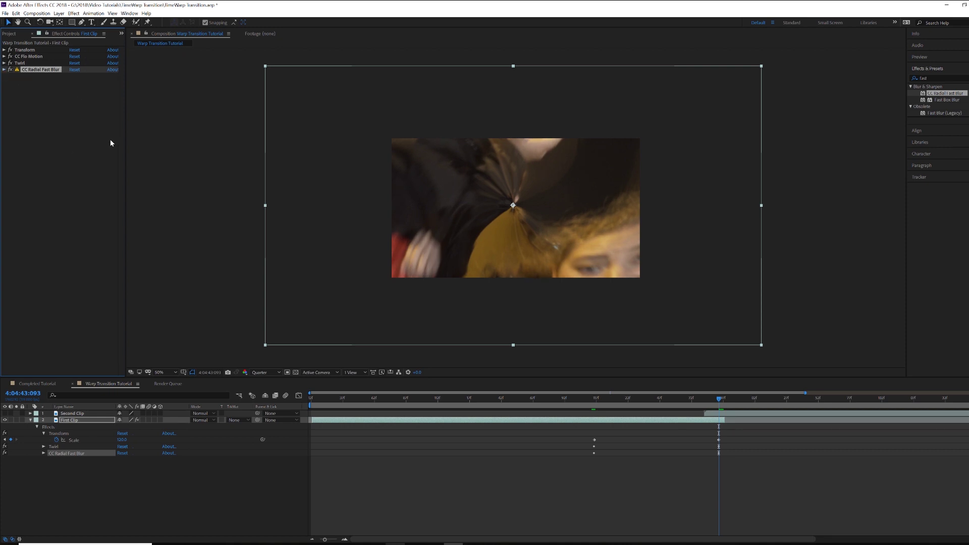
key(BackSpace)
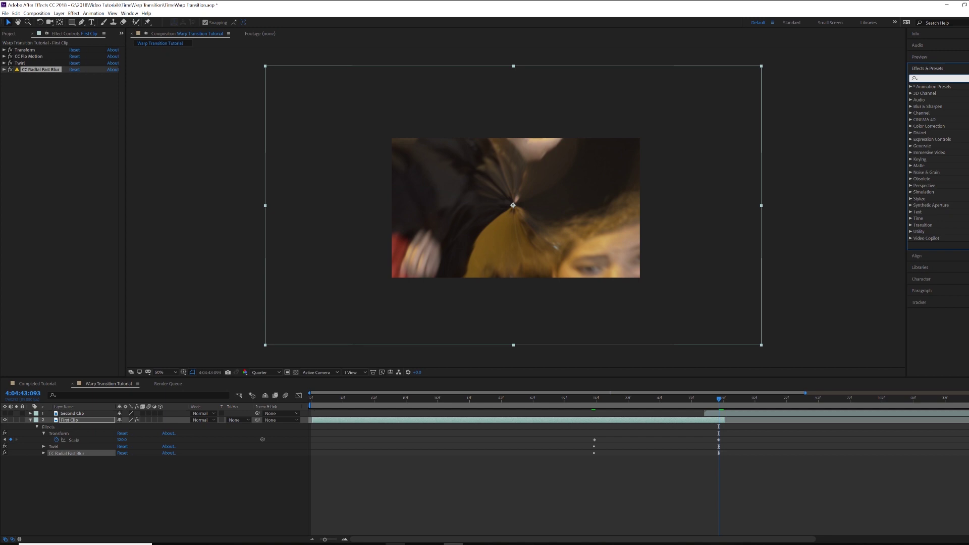
text(light)
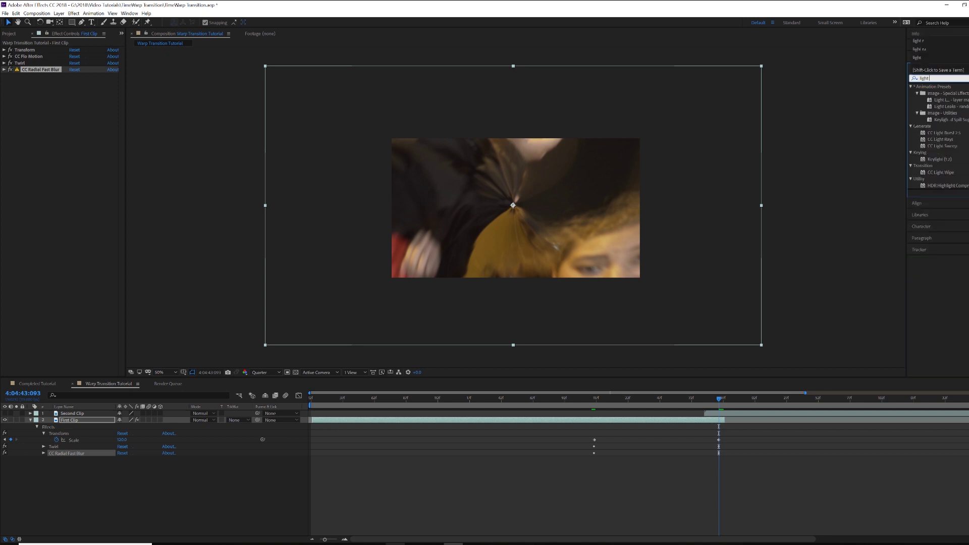
drag(956, 135, 577, 193)
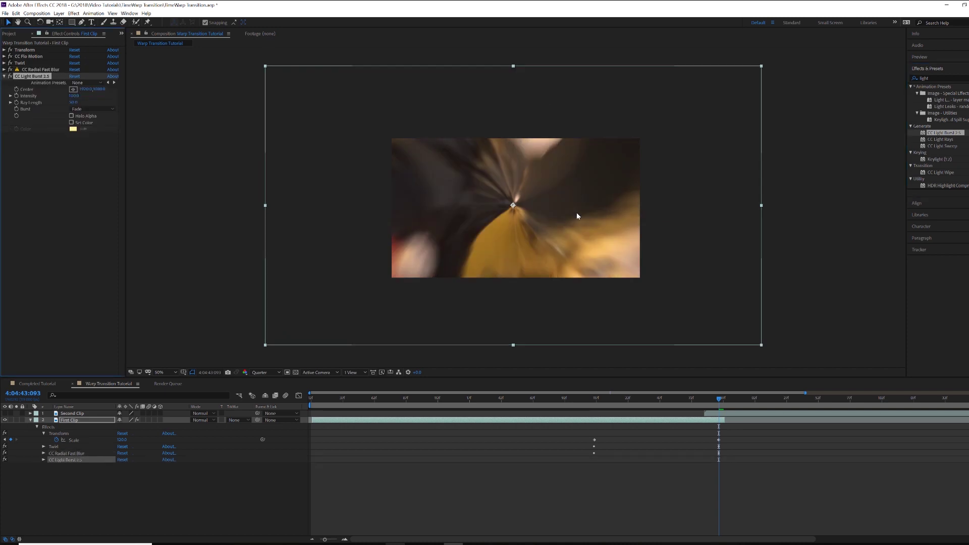
Keyframe Light Burst Intensity 0 and Ray Length 0 at the transition start.
click(595, 407)
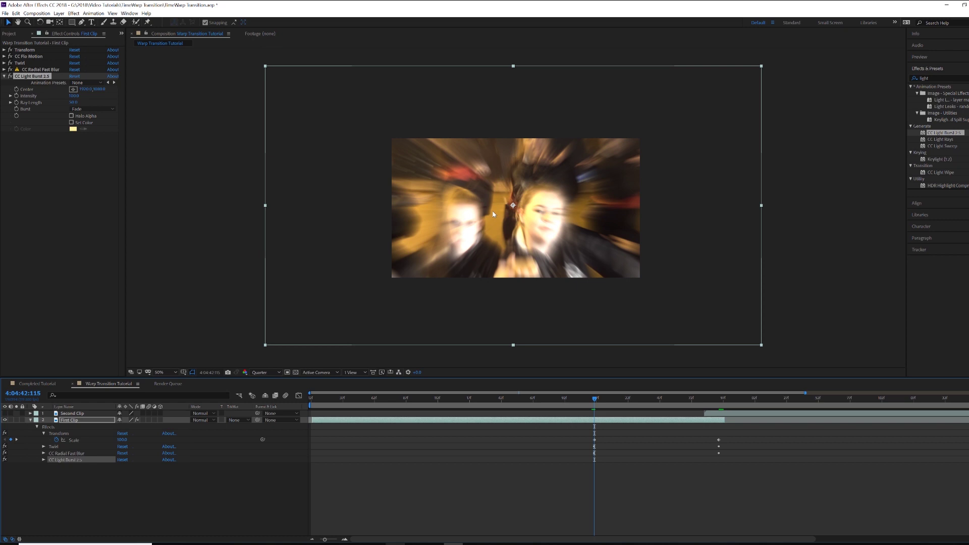
click(17, 96)
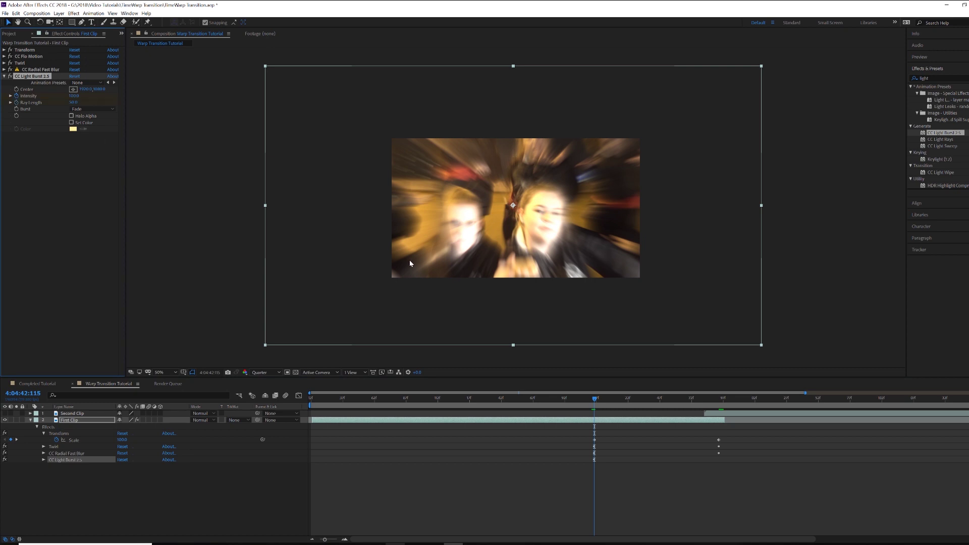
click(74, 95)
text(0)
key(Return)
click(74, 103)
text(0)
key(Return)
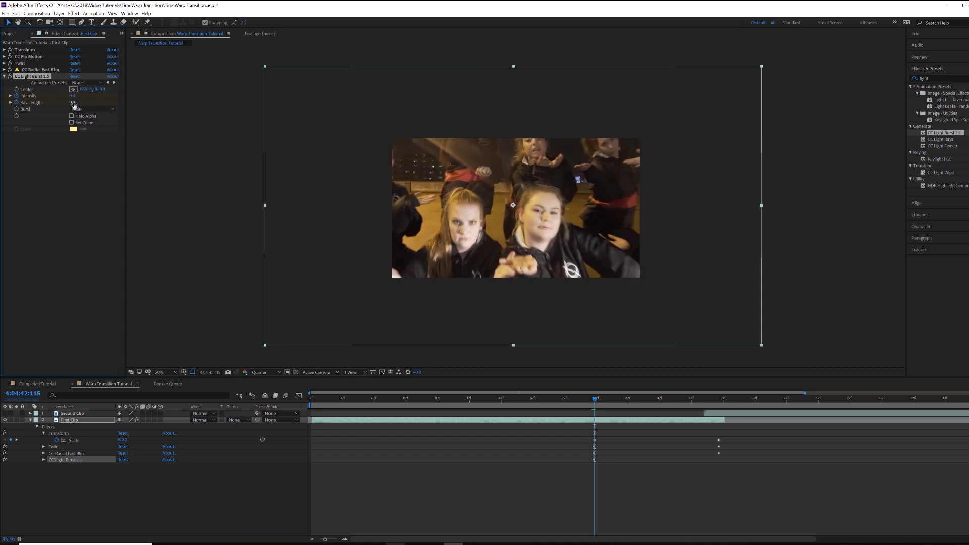
At 4:04:43:093, set Ray Length 50 and raise Intensity from 180 to 606.
click(718, 405)
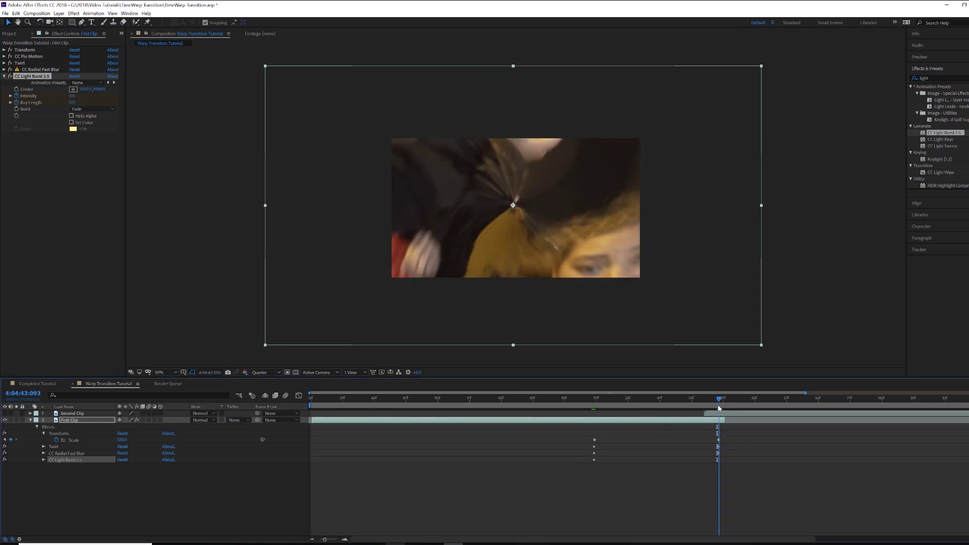
click(75, 96)
text(180)
key(Return)
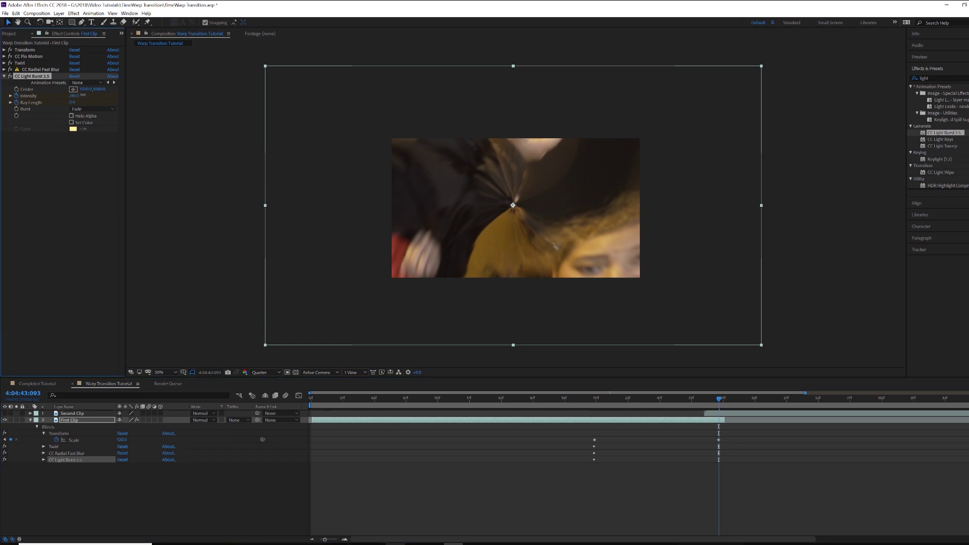
click(72, 102)
text(50)
key(Return)
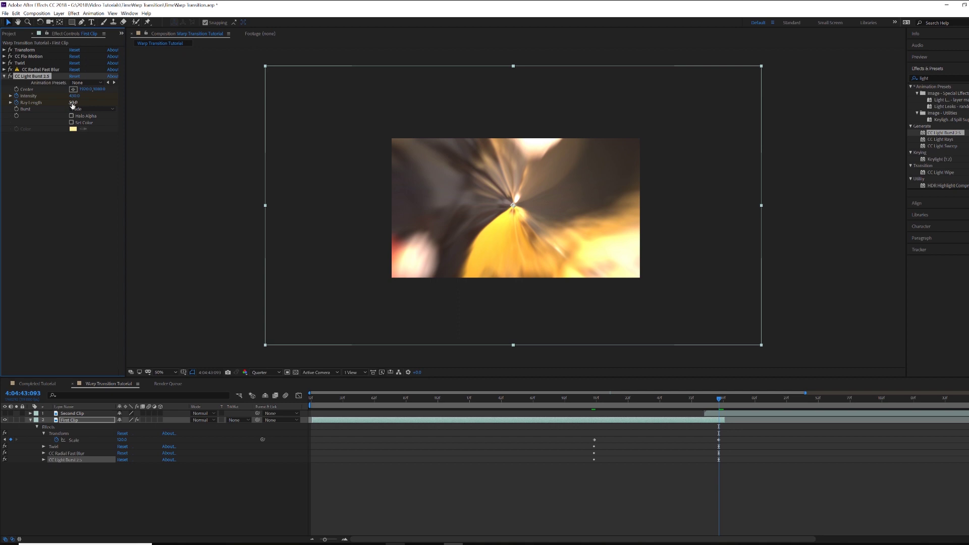
mouse_move(74, 96)
mouse_down()
mouse_move(92, 96)
mouse_move(81, 97)
mouse_up()
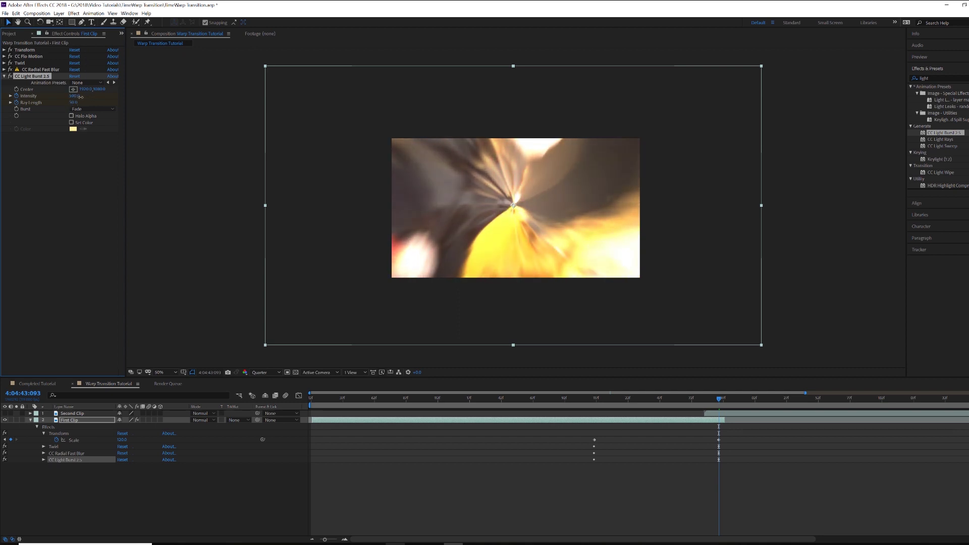
click(79, 96)
text(606)
Reveal First Clip's keyframed properties with U, marquee-select all keyframes, then collapse the layer.
click(30, 420)
click(84, 421)
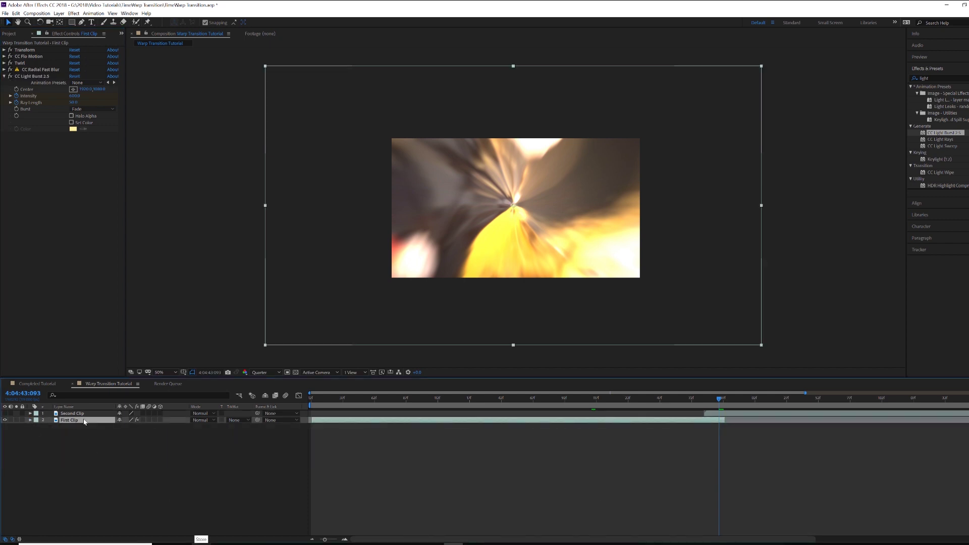
key(u)
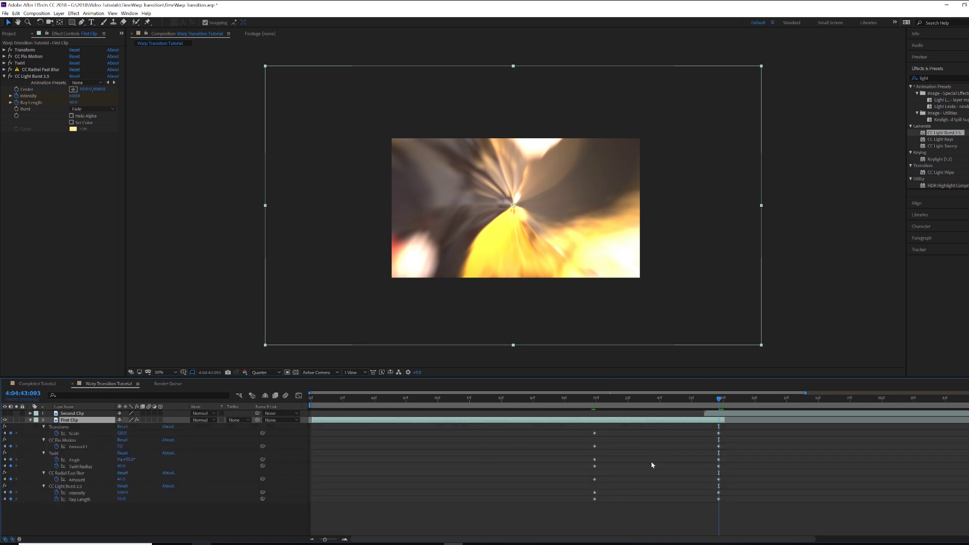
drag(586, 425, 734, 517)
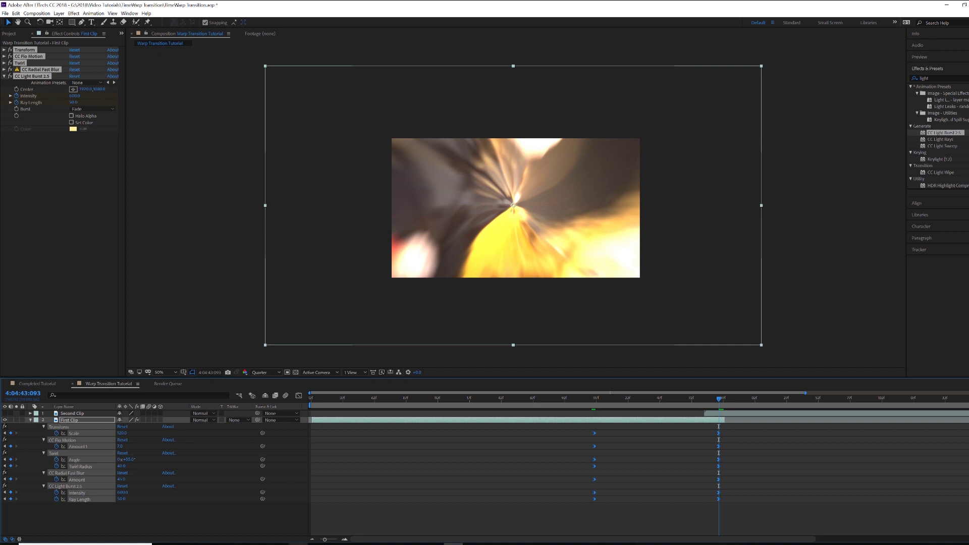
click(30, 420)
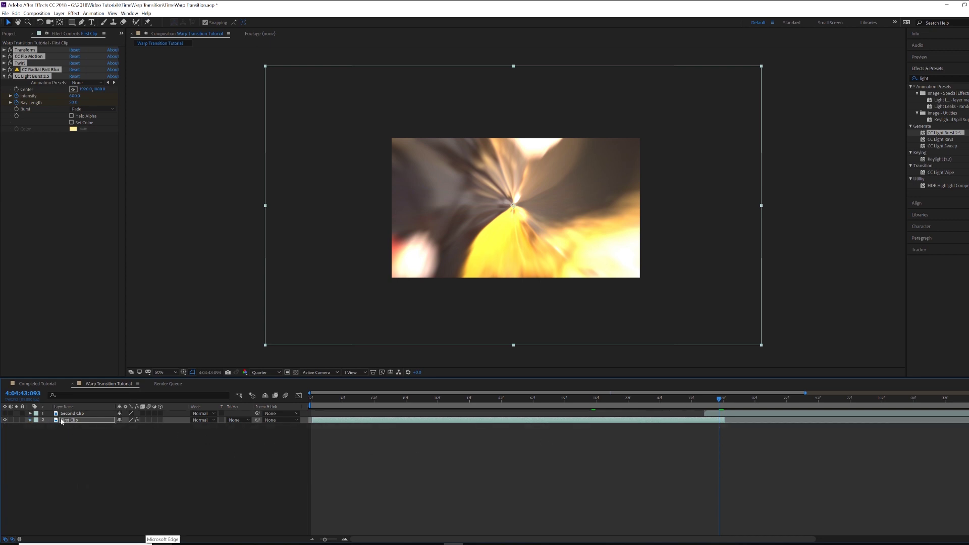
Turn Second Clip back on, move the playhead to its start at 4:04:43:082, and select it.
click(5, 413)
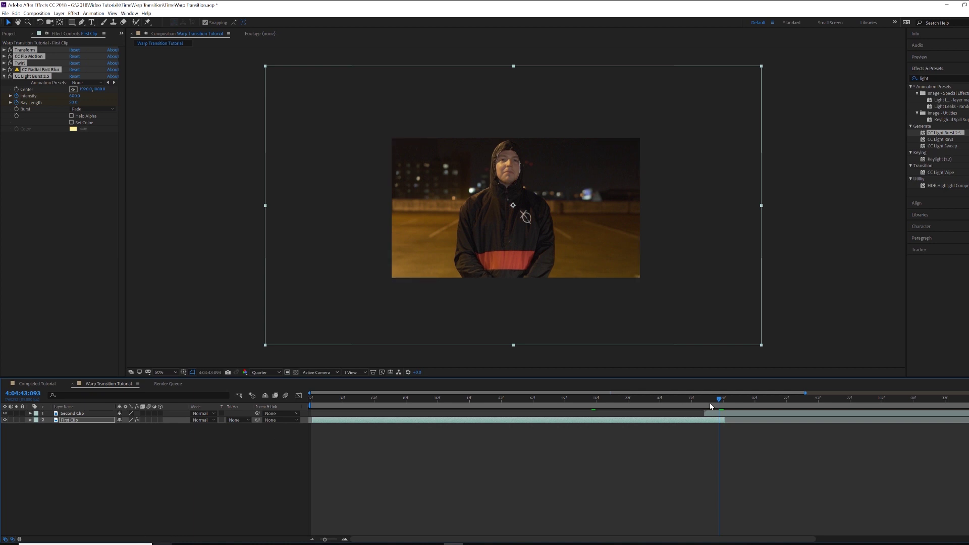
drag(710, 399, 705, 400)
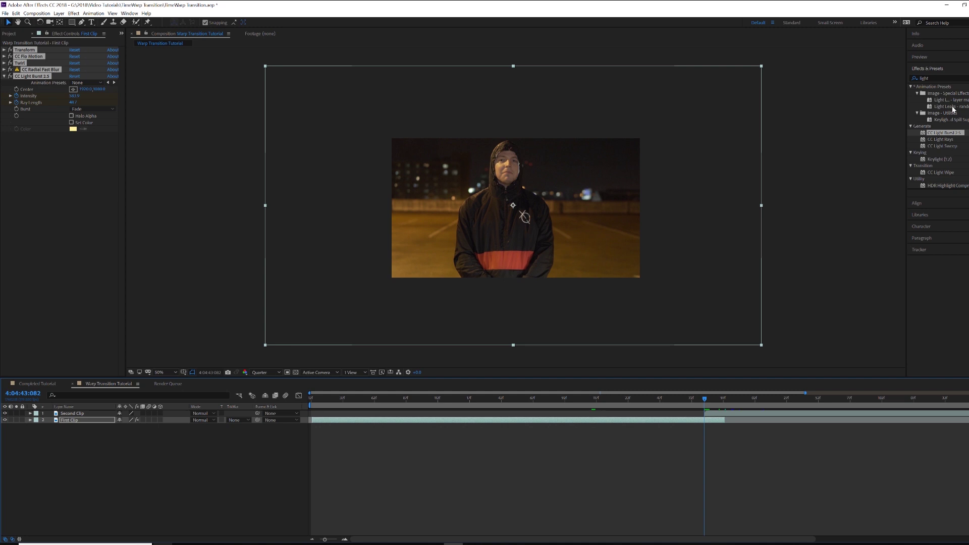
click(966, 79)
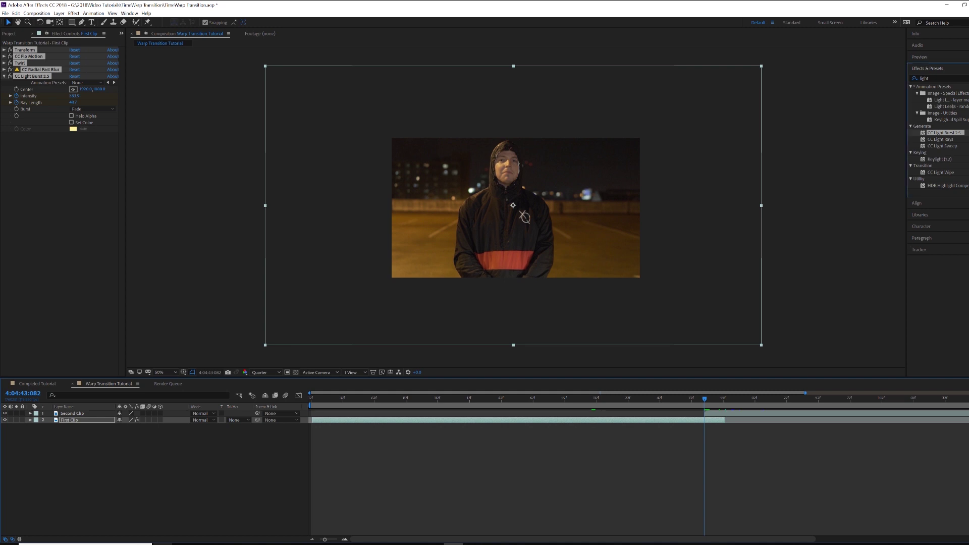
click(721, 416)
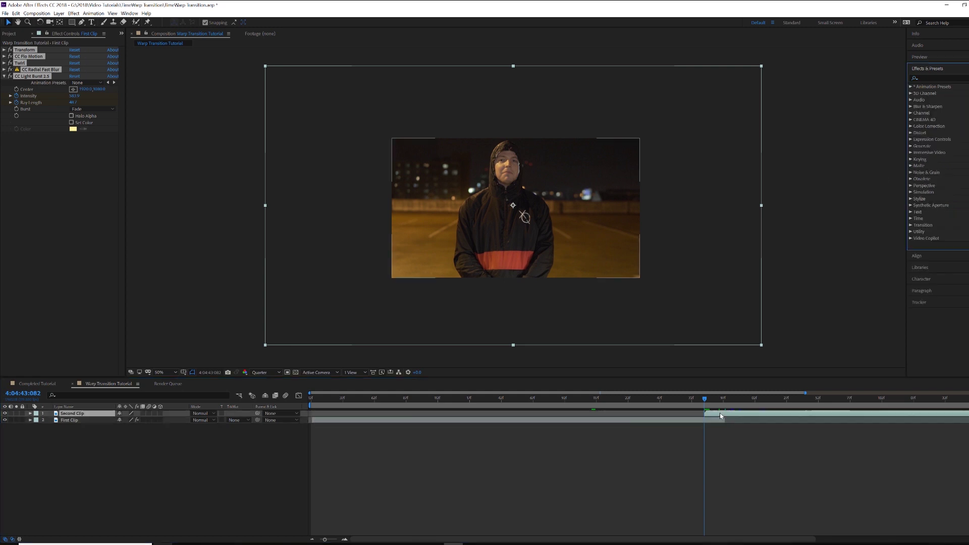
Apply the Transform effect to Second Clip.
click(933, 77)
text(transf)
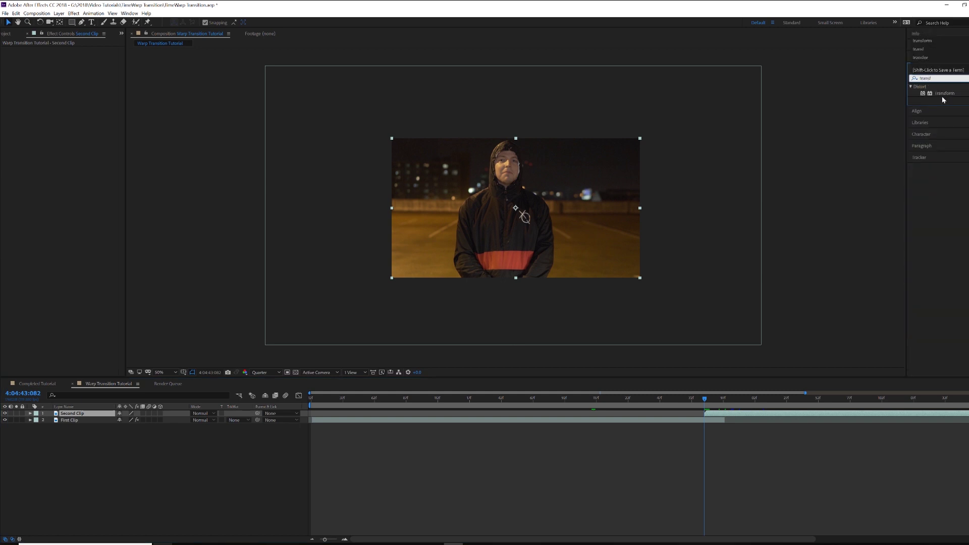
drag(943, 100, 576, 181)
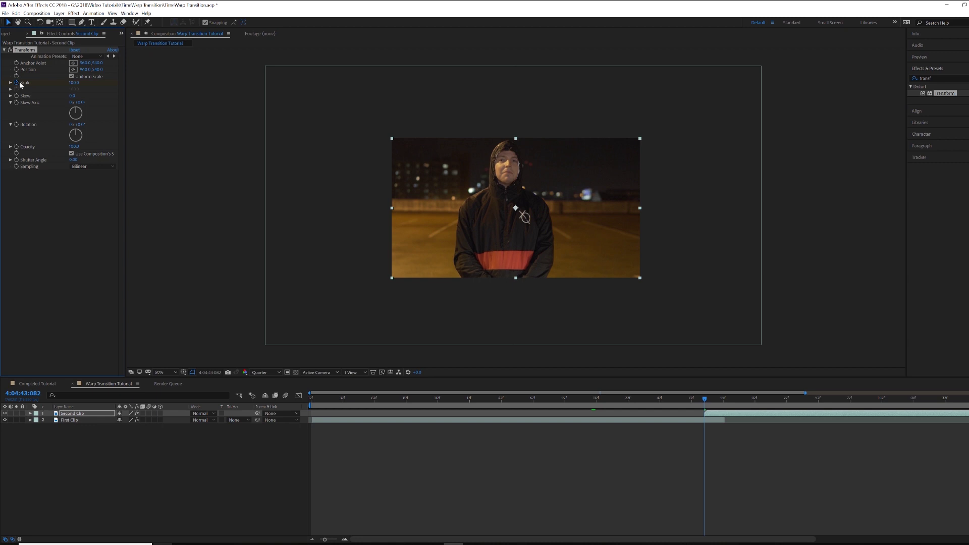
Keyframe Second Clip's Scale at 120 at its start and 100 at 4:04:44:071.
click(74, 82)
text(120)
key(Return)
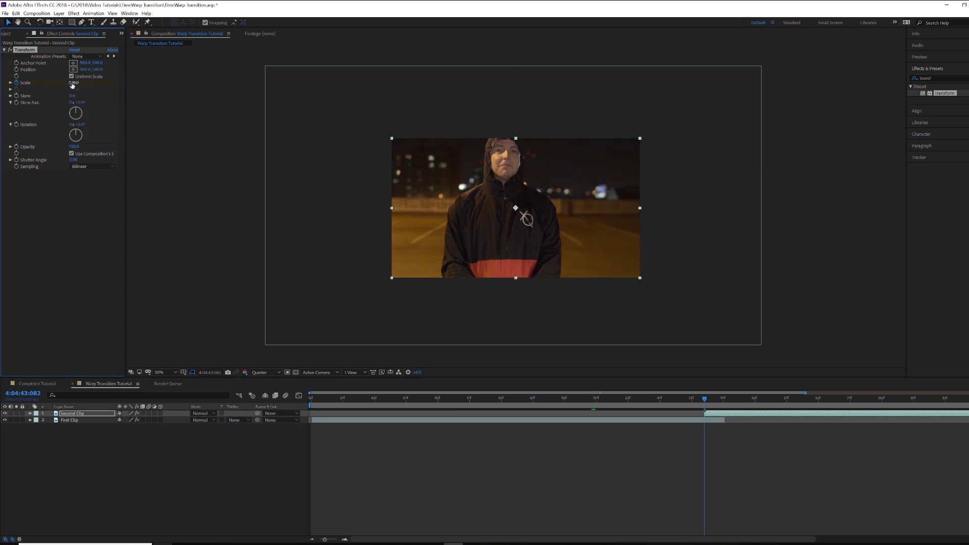
drag(715, 403, 846, 398)
click(73, 83)
text(100)
key(Return)
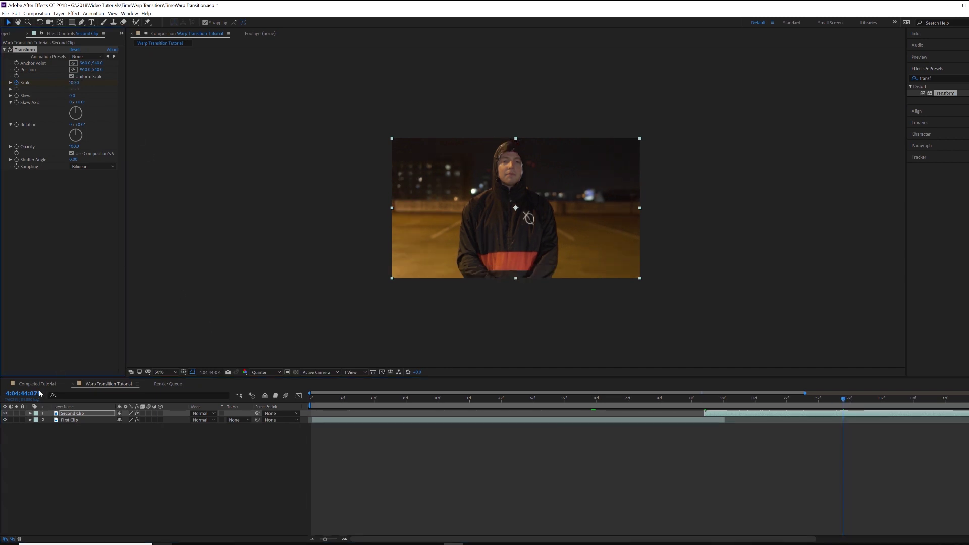
click(76, 414)
key(u)
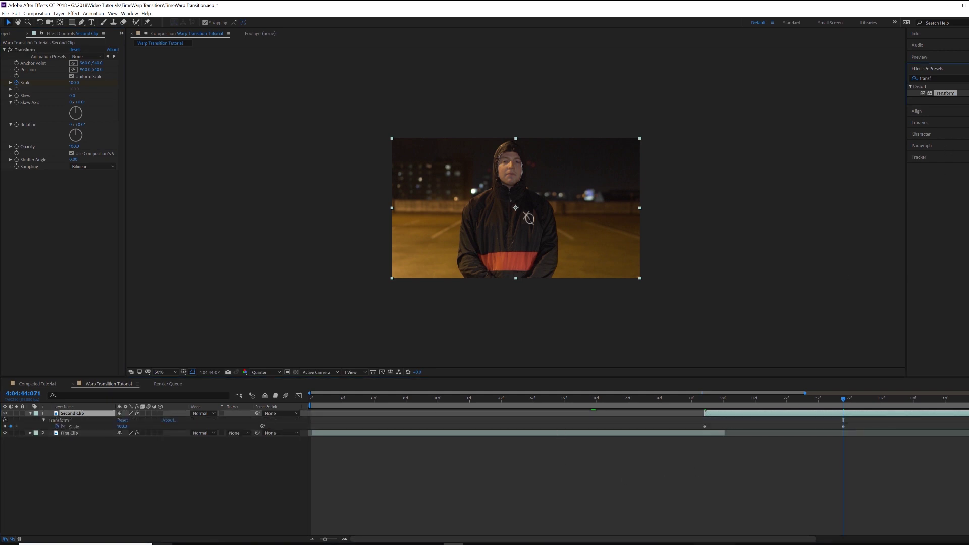
click(965, 79)
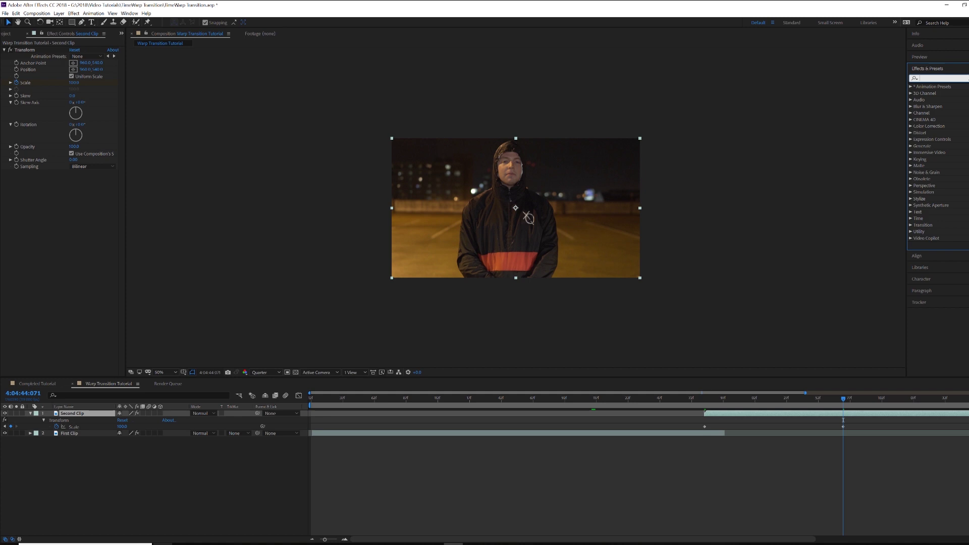
text(cc flo)
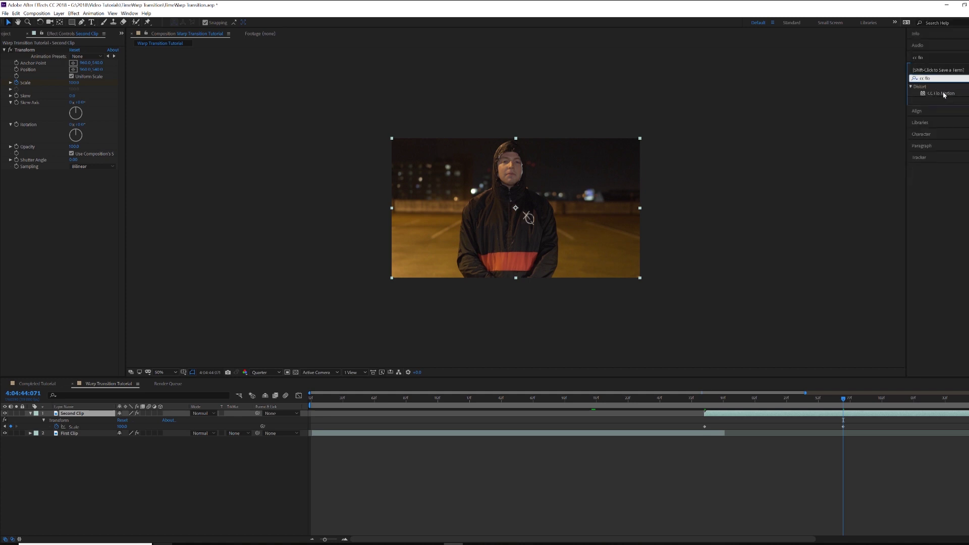
Apply CC Flo Motion to the Second Clip and move Knot 1 to the frame centre.
drag(944, 94, 515, 202)
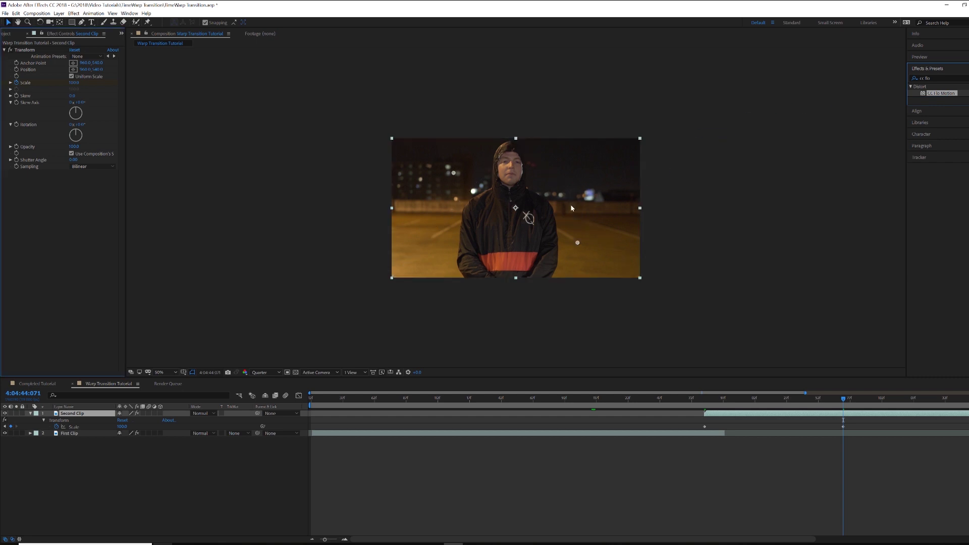
drag(454, 174, 515, 208)
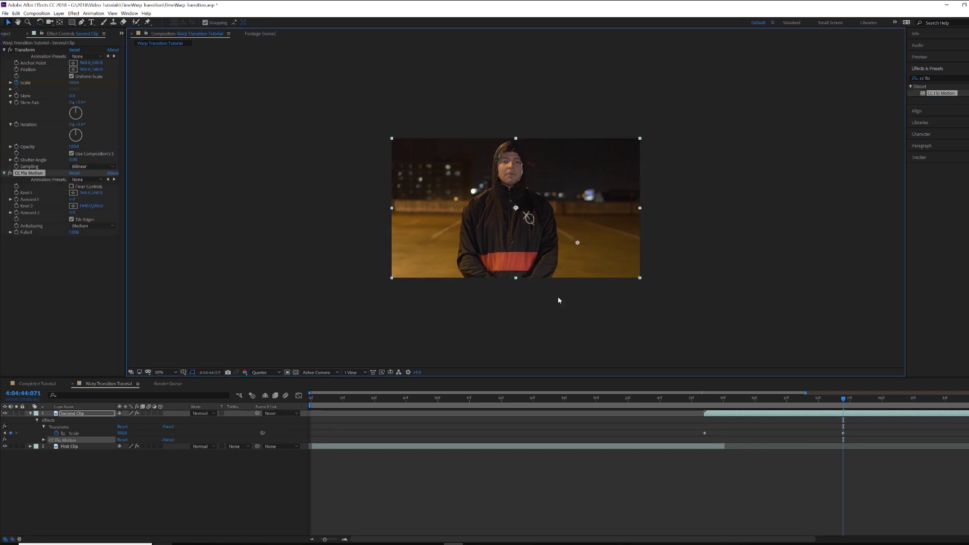
click(706, 404)
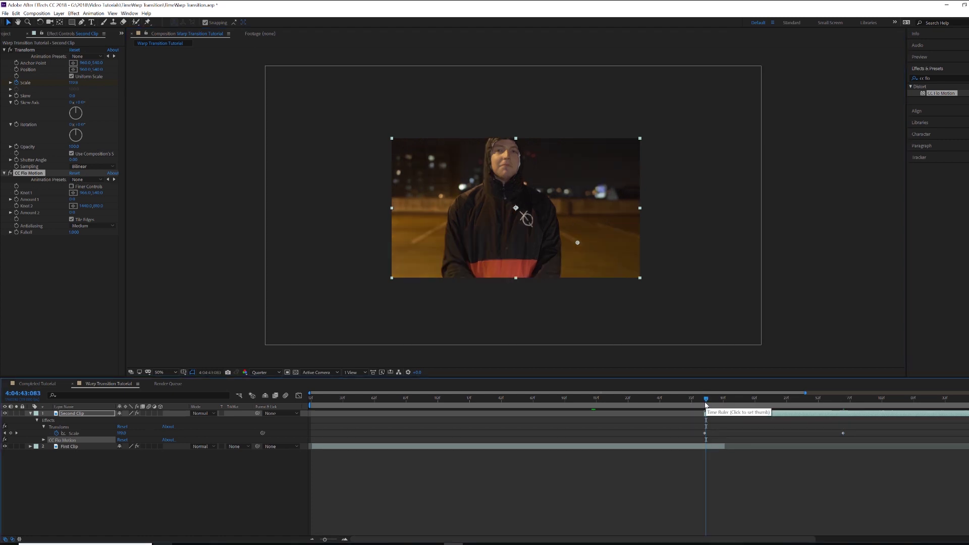
key(k)
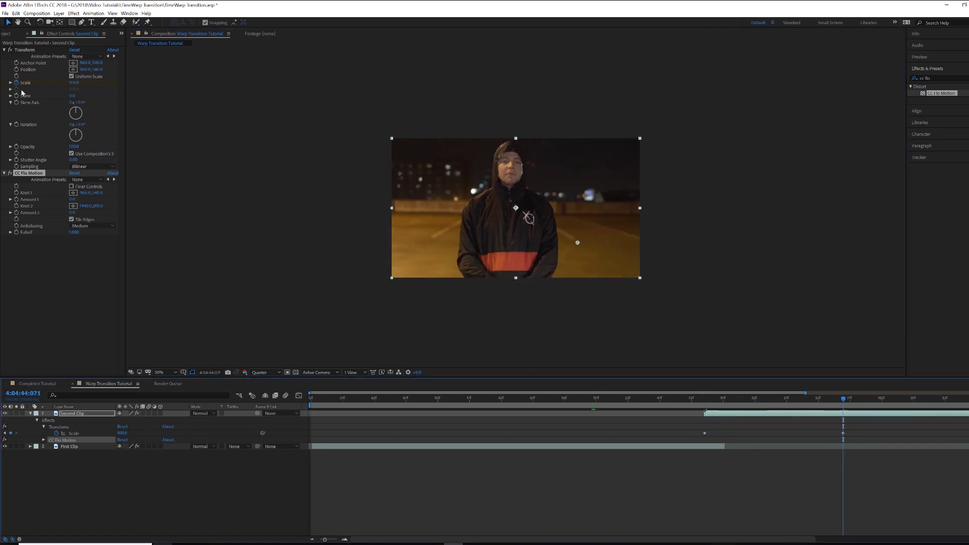
Keyframe Flo Motion Amount 1 at 20 on the first keyframe, then collapse the effects.
click(16, 199)
key(j)
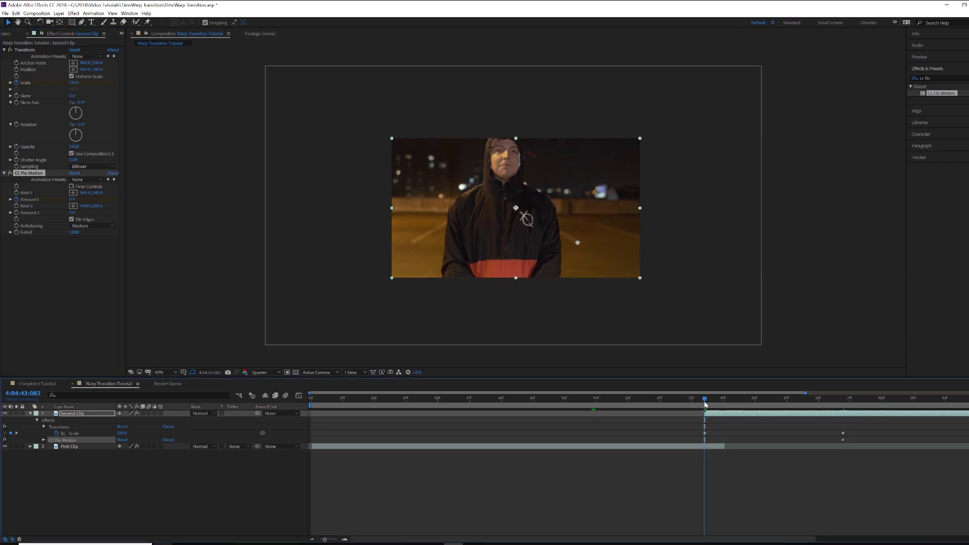
click(73, 200)
text(20)
key(Return)
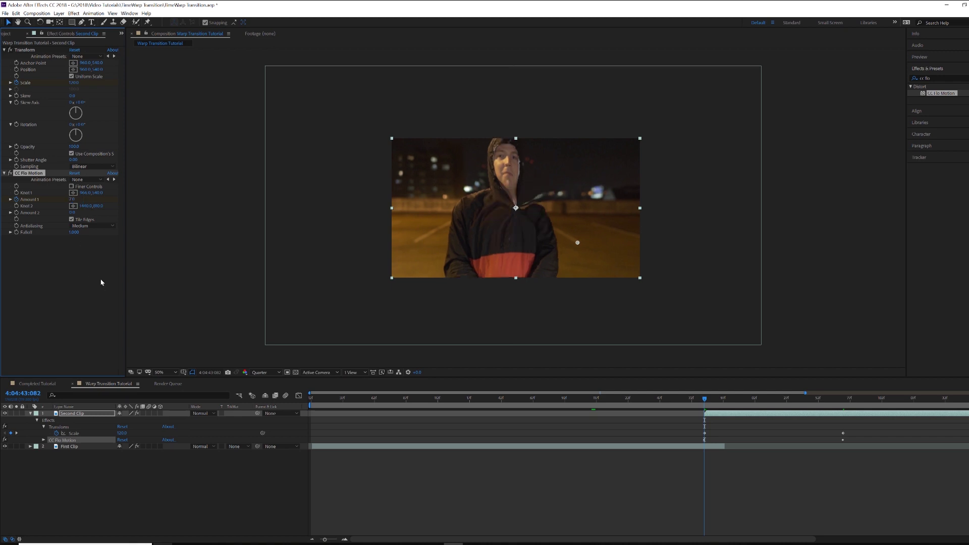
click(4, 172)
click(4, 50)
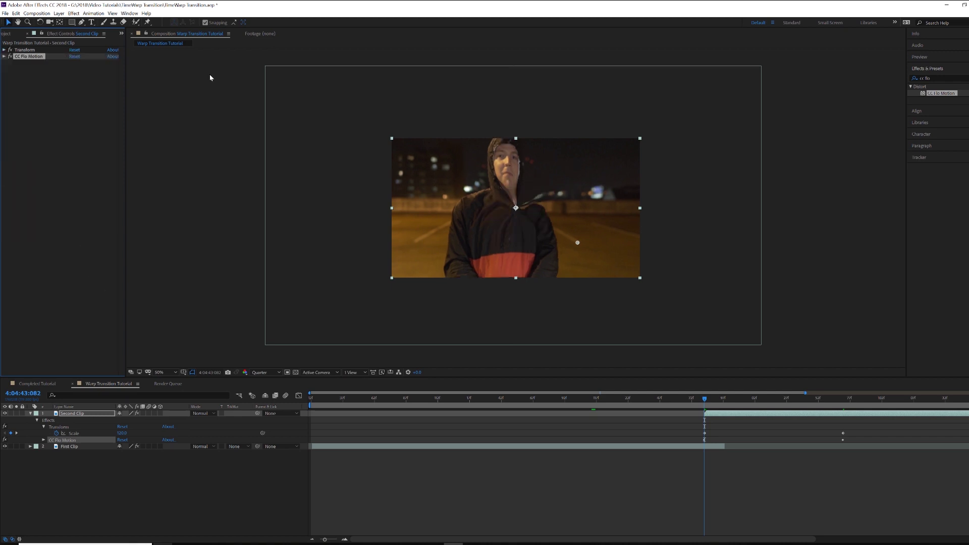
Apply Twirl to the Second Clip and keyframe Angle 55° and Twirl Radius 40.
key(BackSpace)
key(BackSpace)
key(BackSpace)
key(BackSpace)
key(BackSpace)
key(BackSpace)
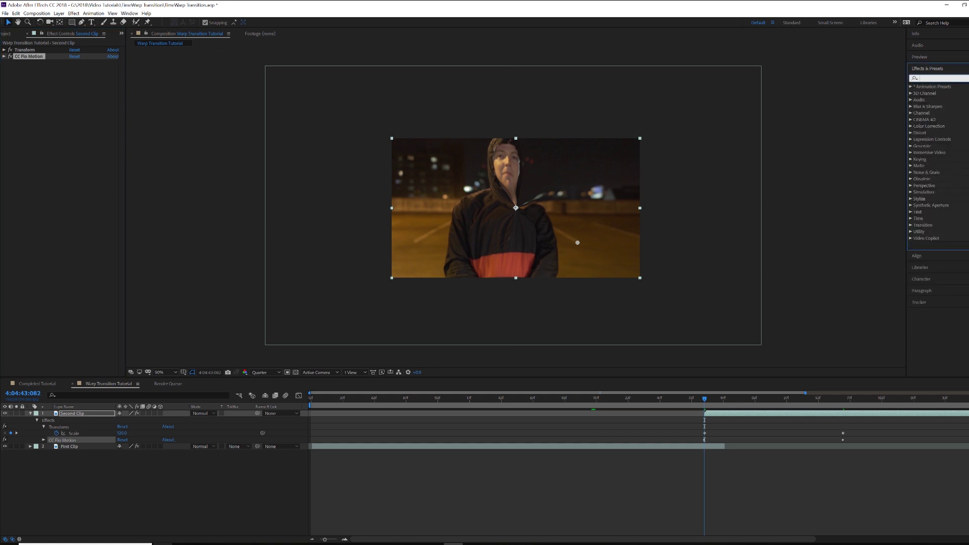
text(twirl)
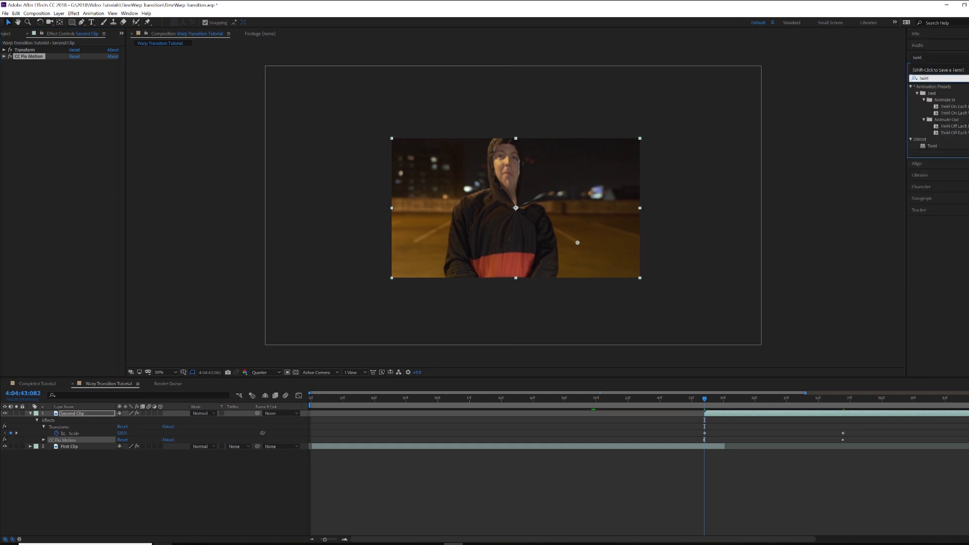
drag(933, 146, 624, 180)
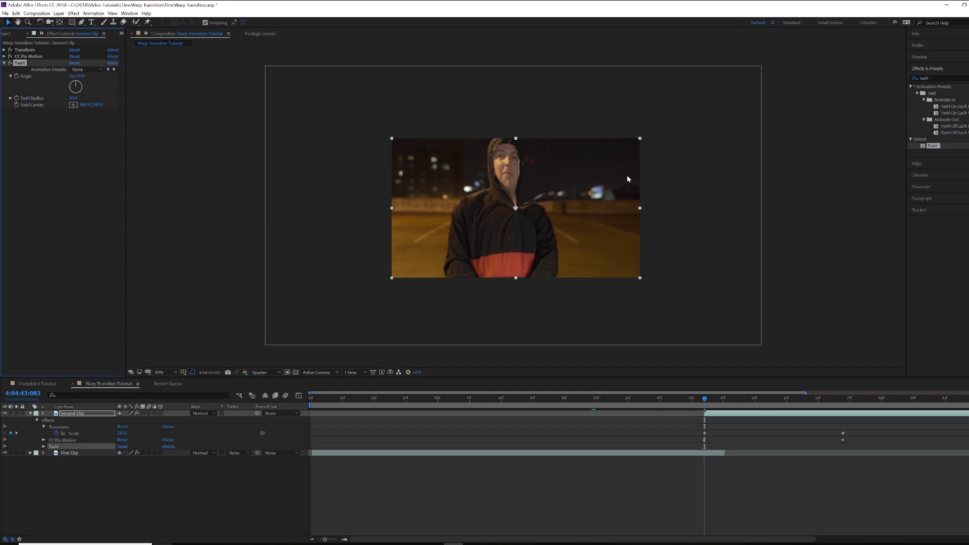
click(17, 76)
click(16, 98)
click(79, 75)
text(55)
key(Return)
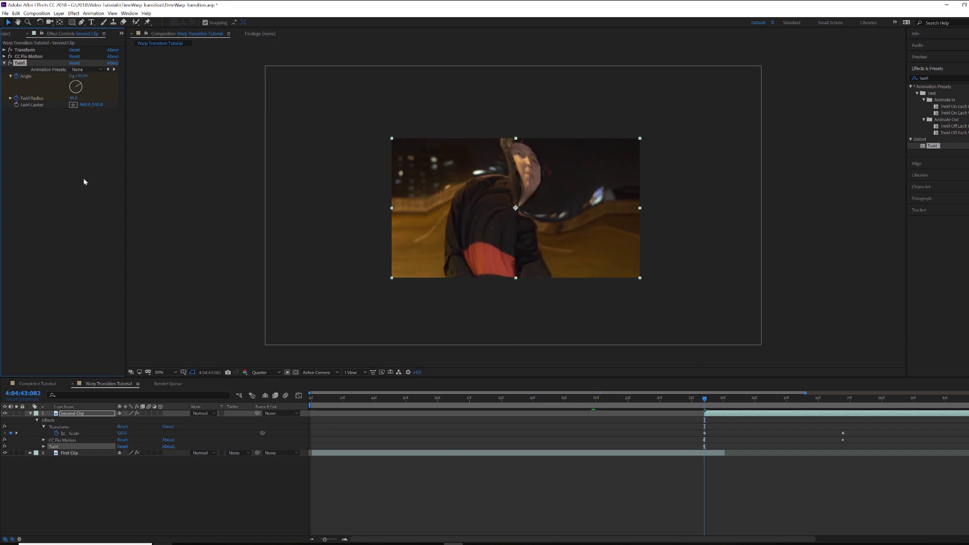
click(74, 98)
text(40)
key(Return)
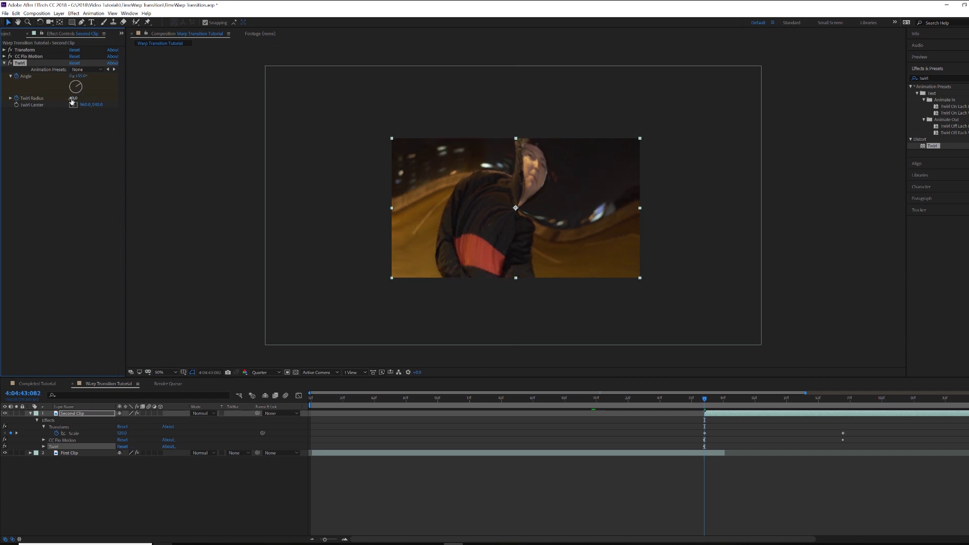
At the later keyframe time, set Twirl Angle and Radius to 0.
click(846, 407)
click(843, 404)
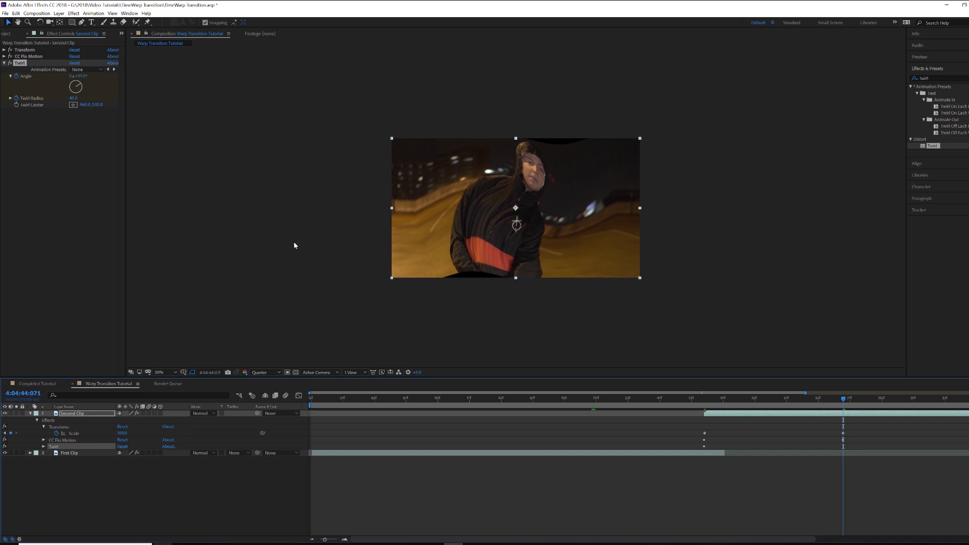
click(79, 76)
text(0)
key(Return)
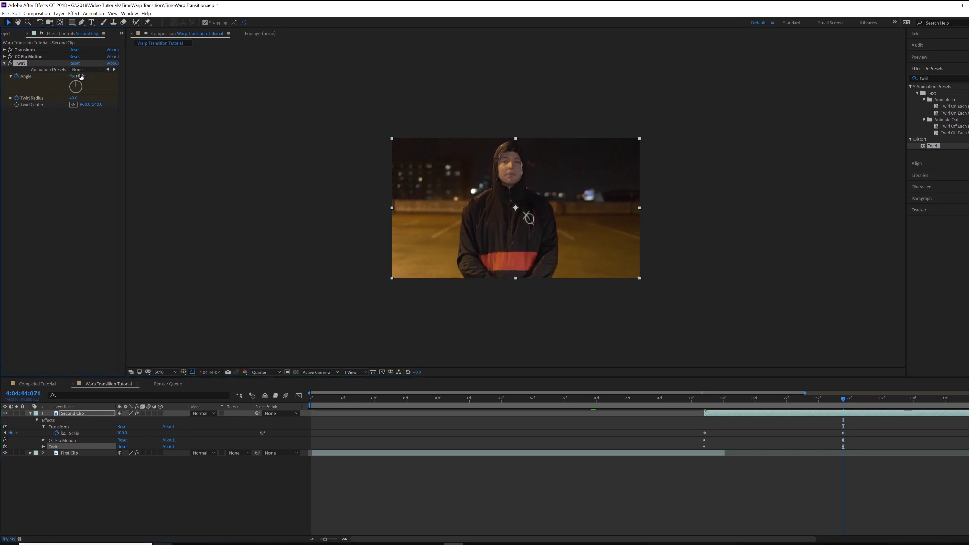
click(74, 98)
text(0)
key(Return)
click(5, 63)
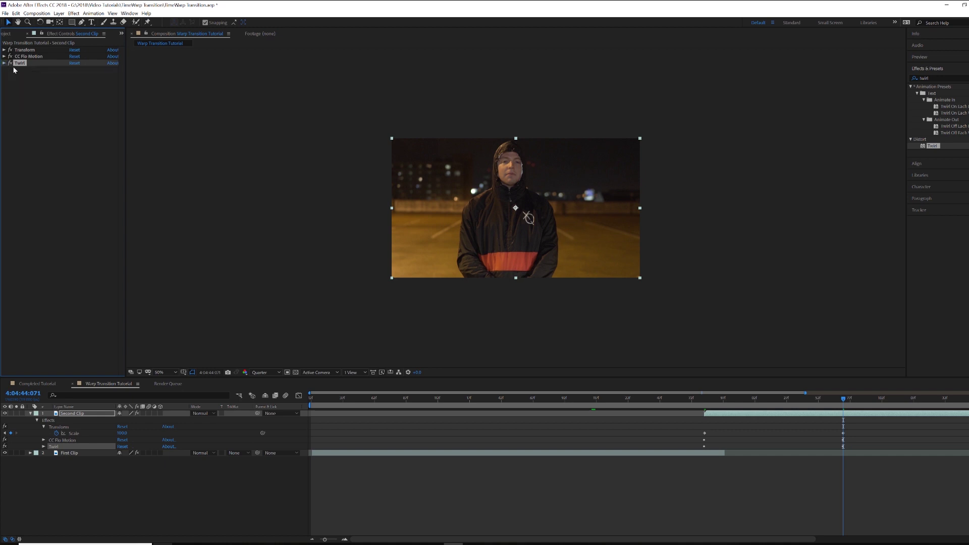
Apply CC Radial Fast Blur to the second clip with Amount 0 at the later time.
click(968, 79)
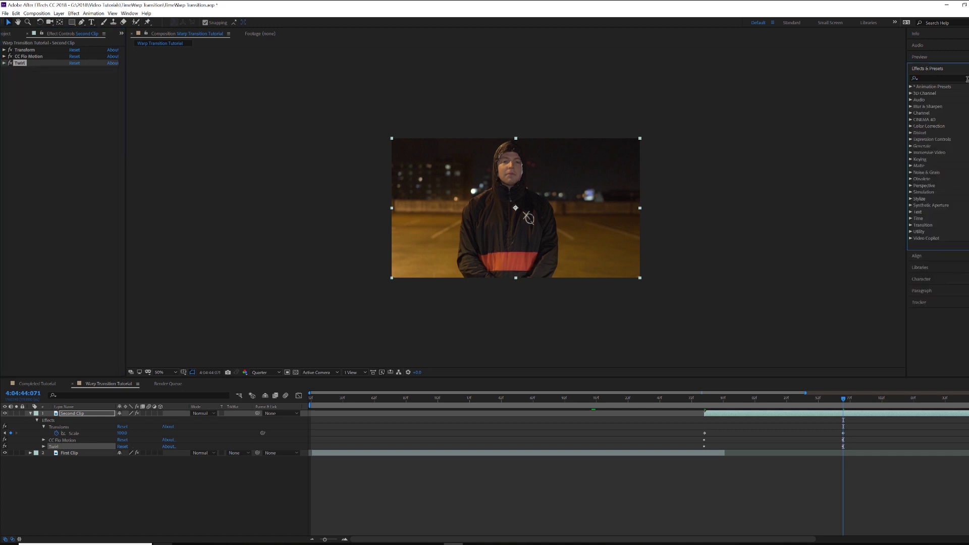
text(fast)
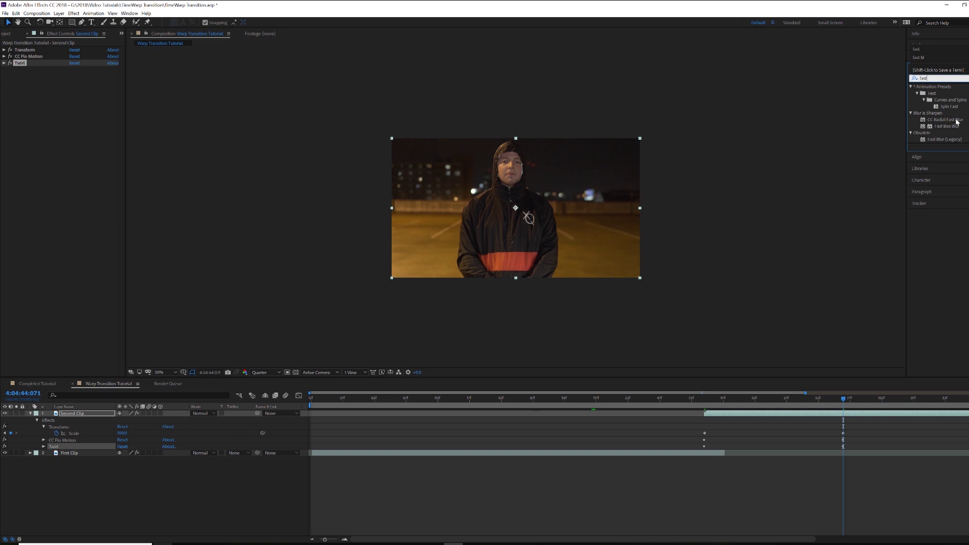
drag(945, 119, 574, 211)
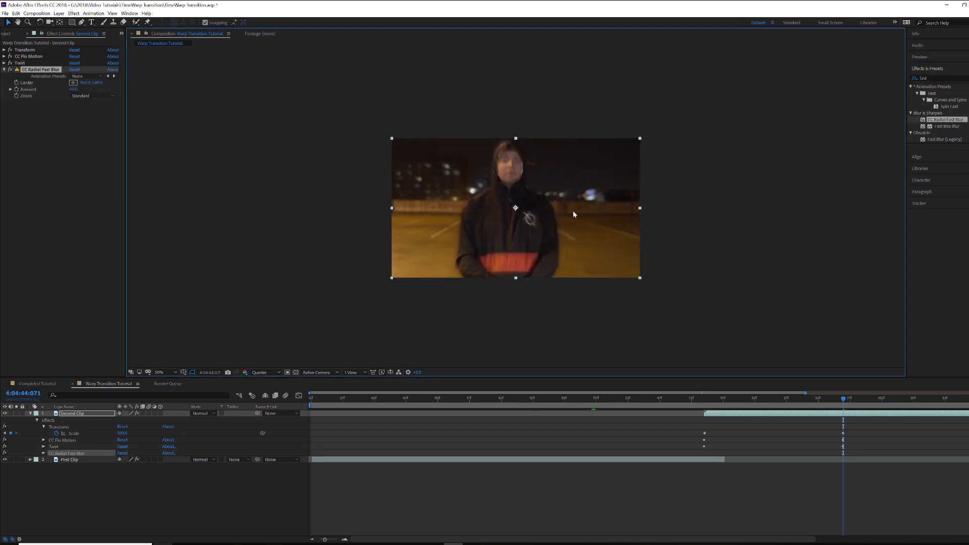
click(23, 91)
click(71, 89)
text(0)
key(Return)
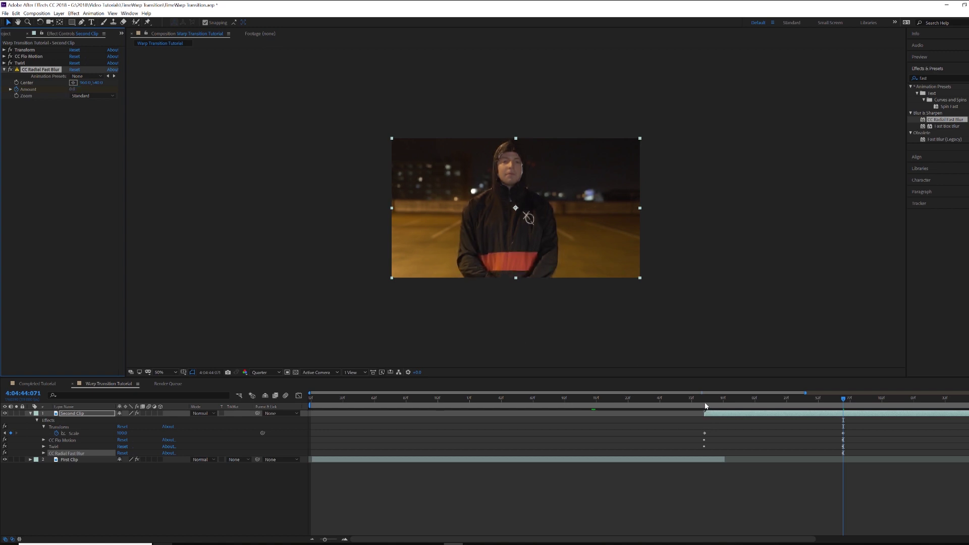
Set the radial blur Amount to 45 at the transition-point keyframe.
click(705, 398)
click(72, 89)
text(45)
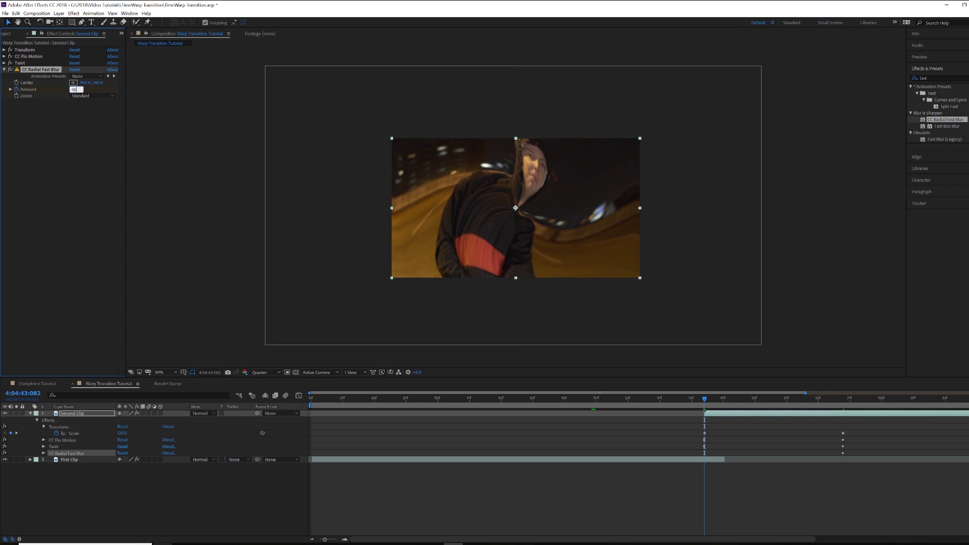
key(Return)
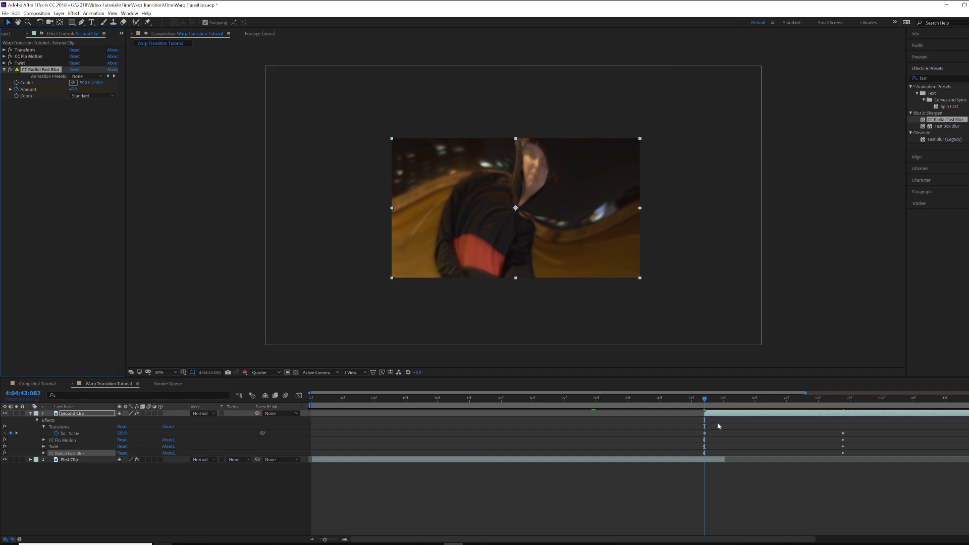
click(965, 78)
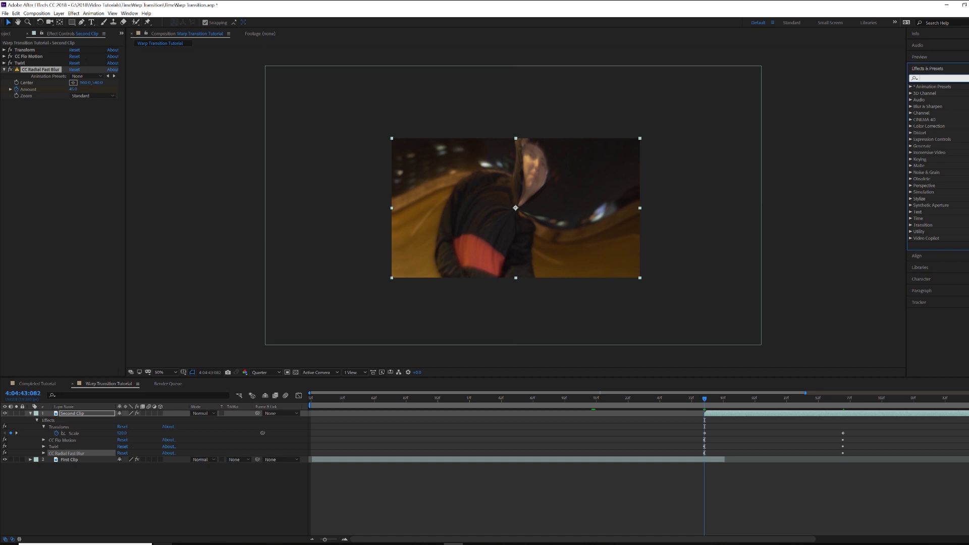
Apply CC Light Burst 2.5 to the second clip and keyframe Intensity 600 at the transition.
text(light b)
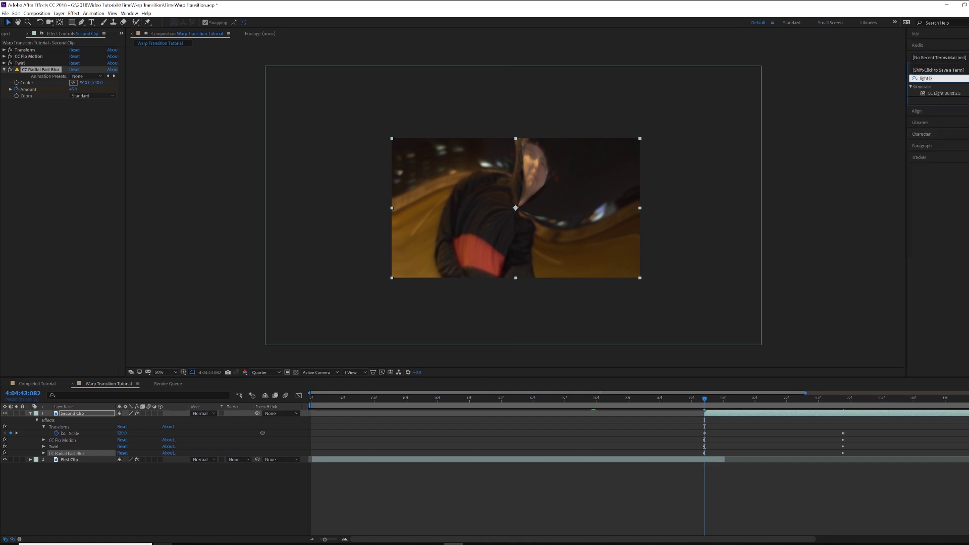
drag(944, 94, 601, 188)
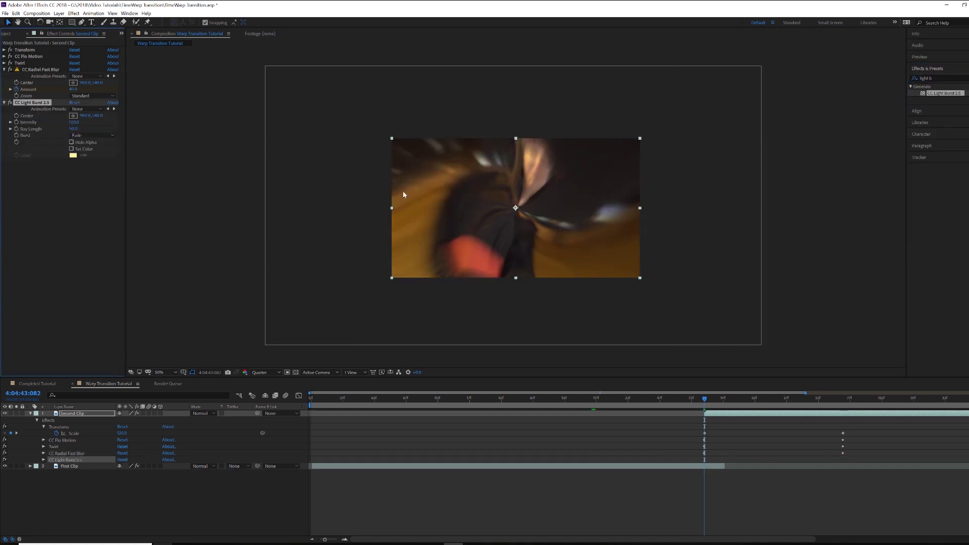
click(74, 122)
text(600)
key(Return)
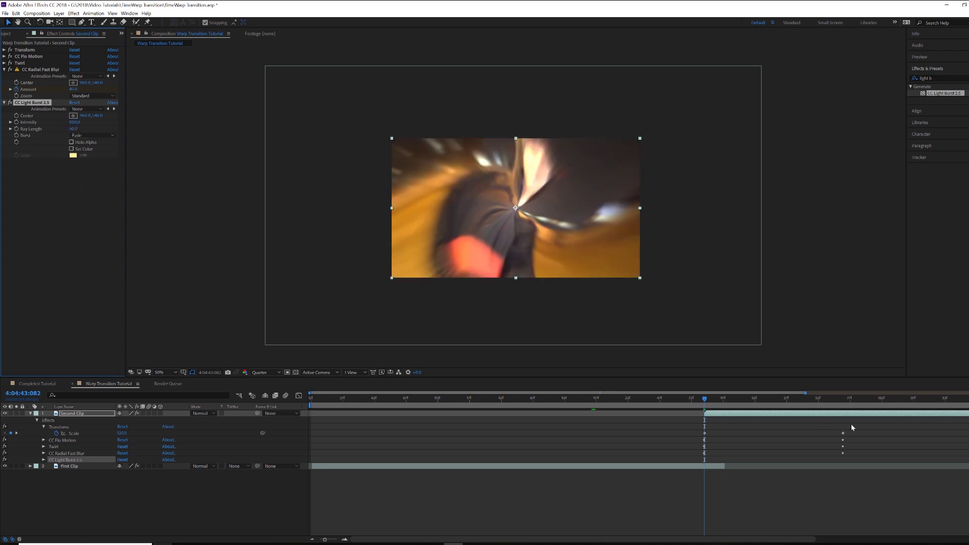
click(844, 407)
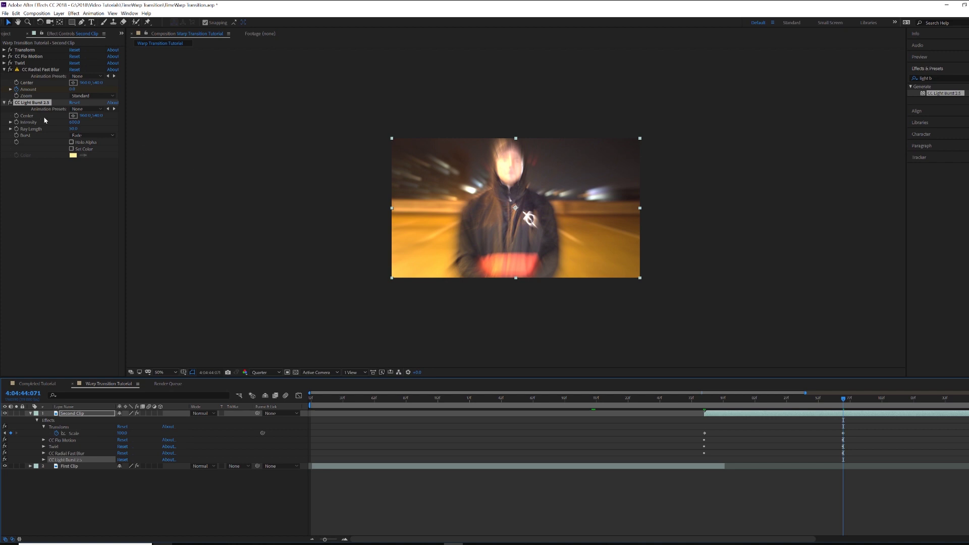
click(74, 122)
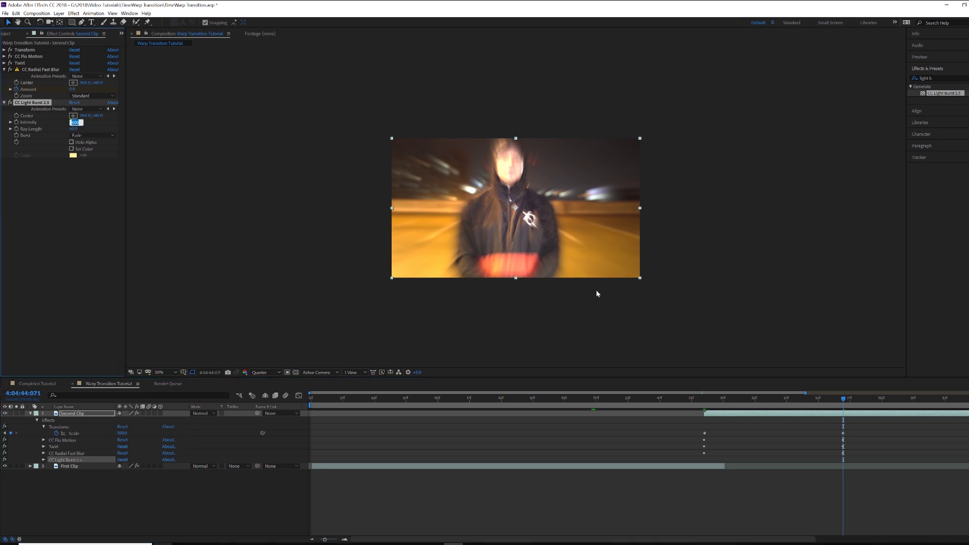
click(703, 403)
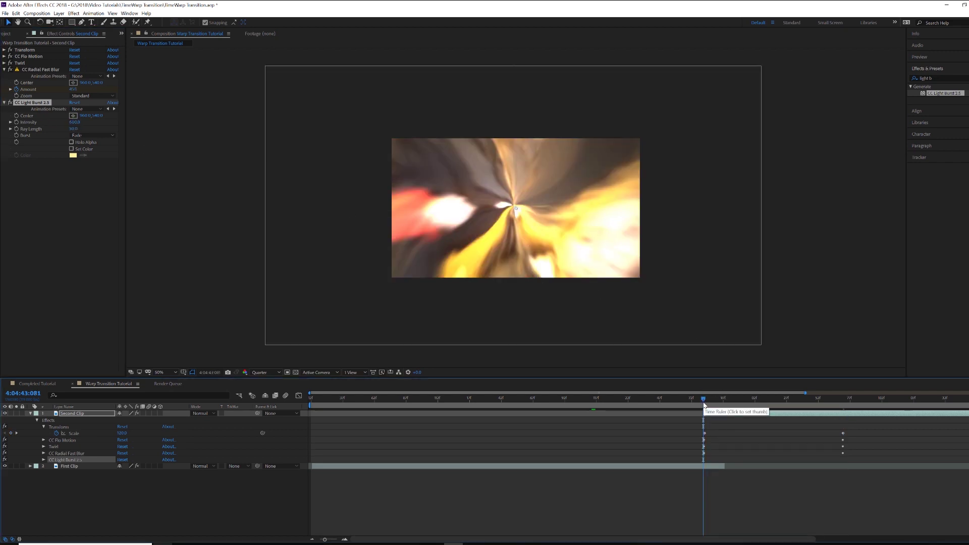
click(705, 404)
click(21, 127)
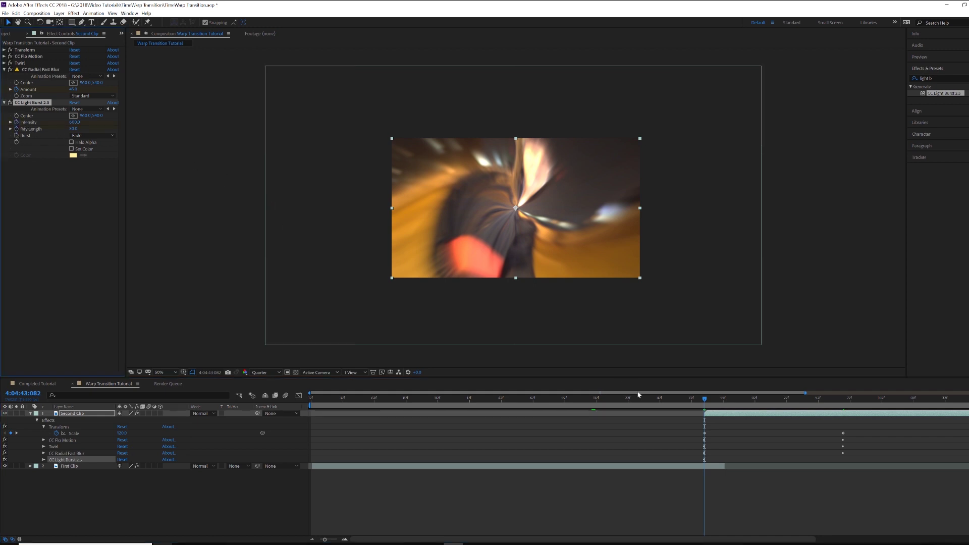
At the later keyframe time, set Light Burst Intensity and Ray Length to 0.
click(844, 399)
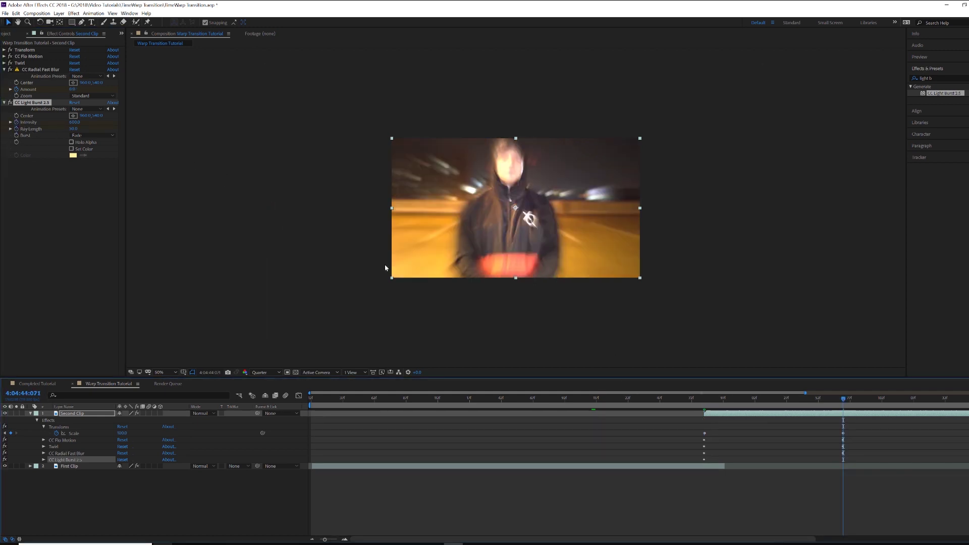
click(73, 121)
text(0)
key(Return)
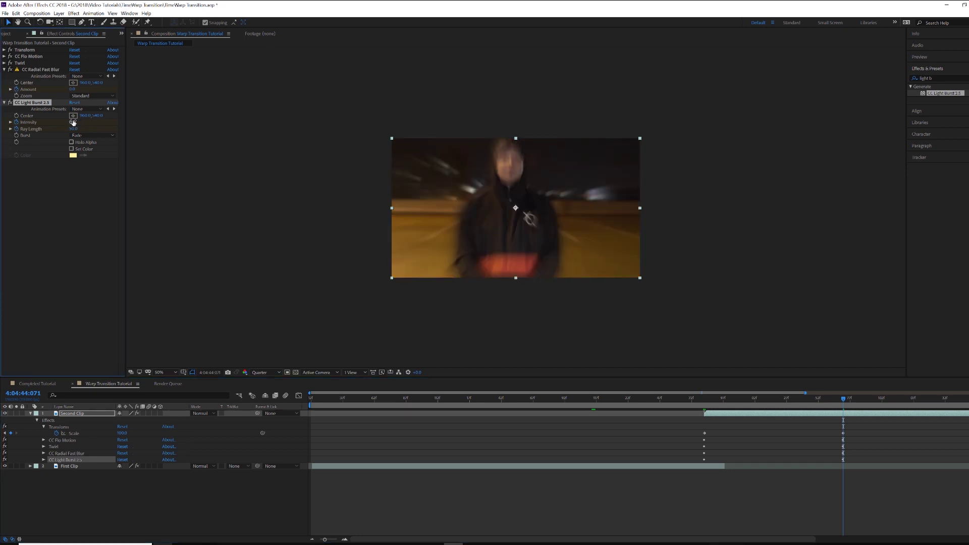
click(74, 128)
text(0)
key(Return)
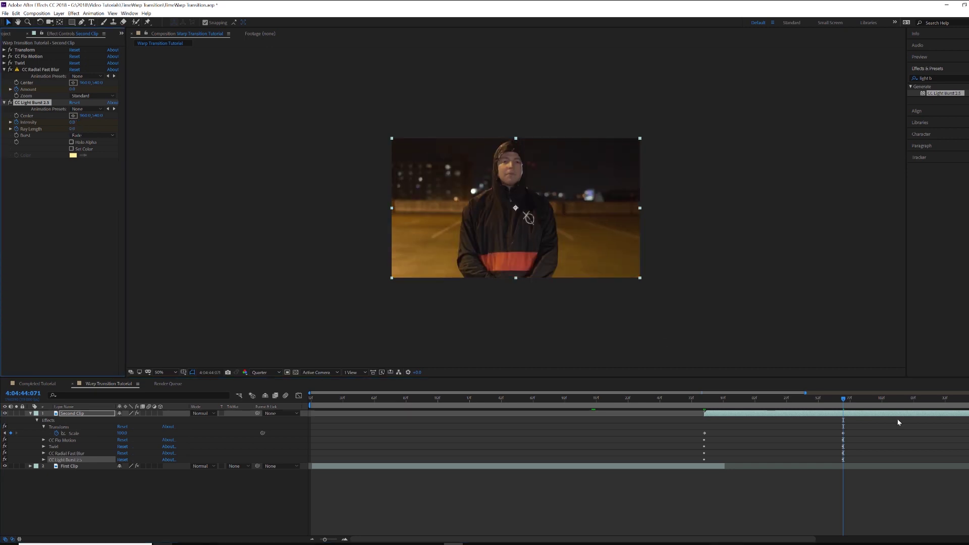
click(722, 416)
Show the Second Clip's keyframed properties and Easy Ease all the transition keyframes.
key(u)
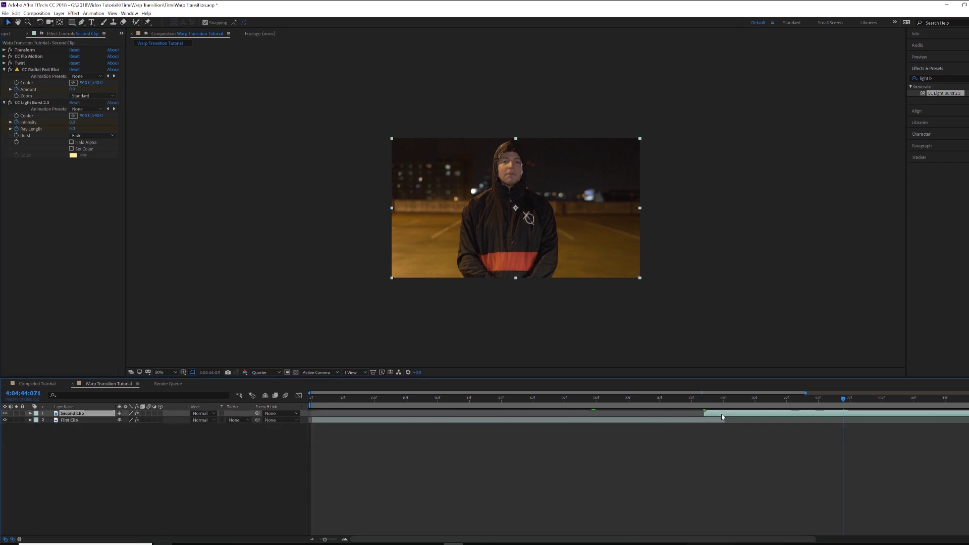
key(u)
click(864, 489)
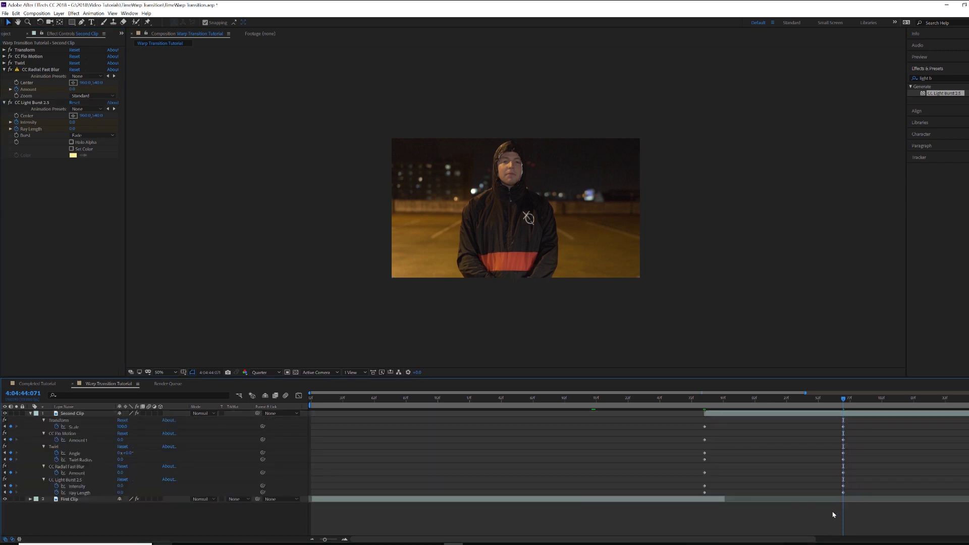
drag(695, 421, 859, 493)
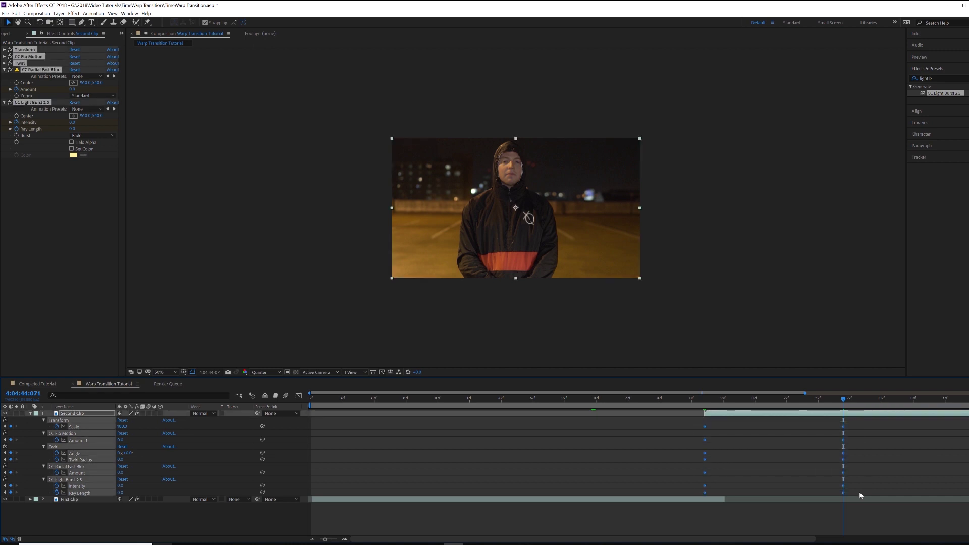
key(F9)
Collapse the Second Clip's effects and put the playhead at the clip's start.
click(30, 414)
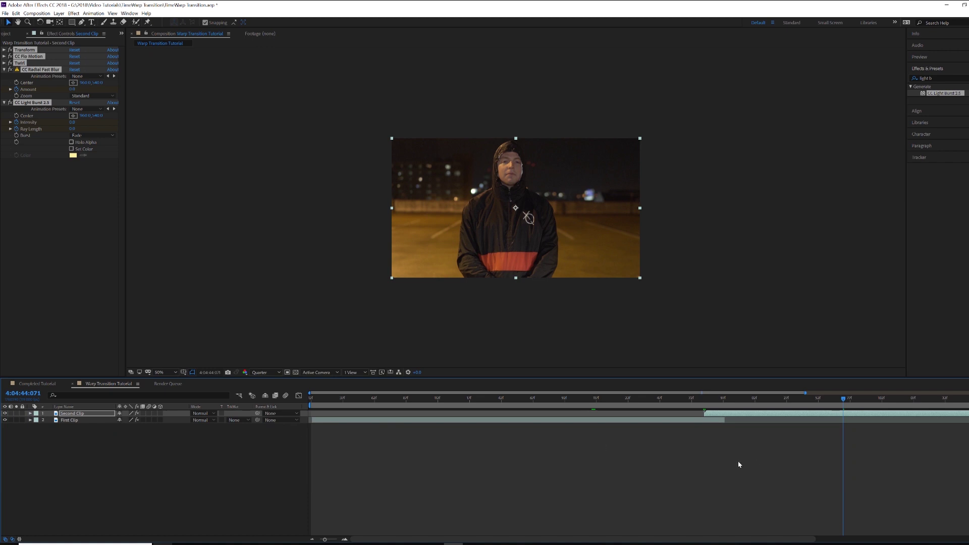
click(601, 399)
drag(601, 398, 705, 401)
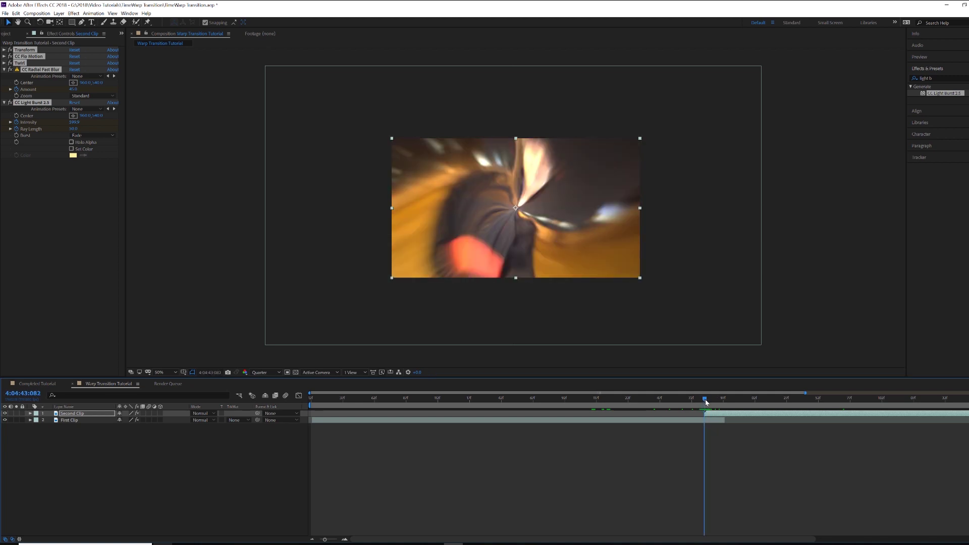
Add a new Adjustment Layer on top of the timeline.
right_click(209, 441)
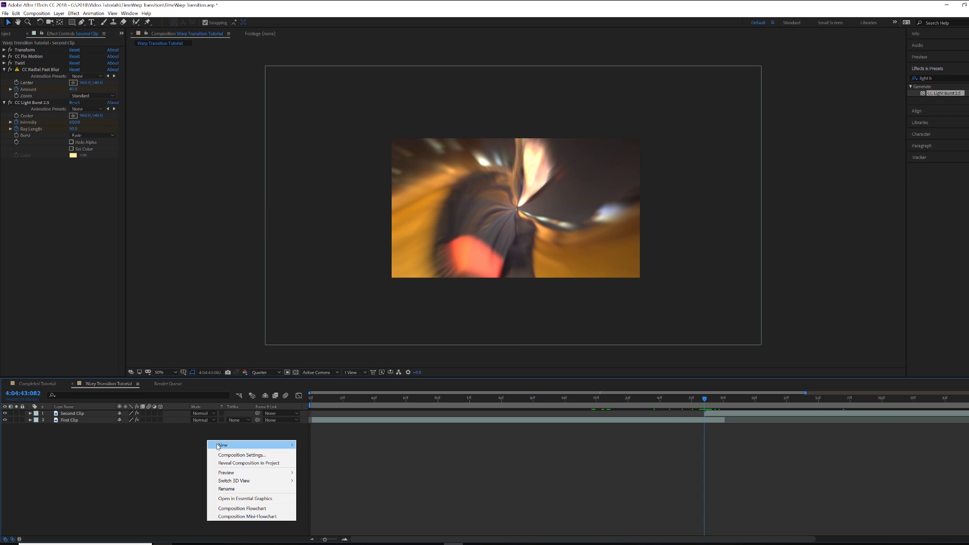
right_click(183, 447)
mouse_move(206, 453)
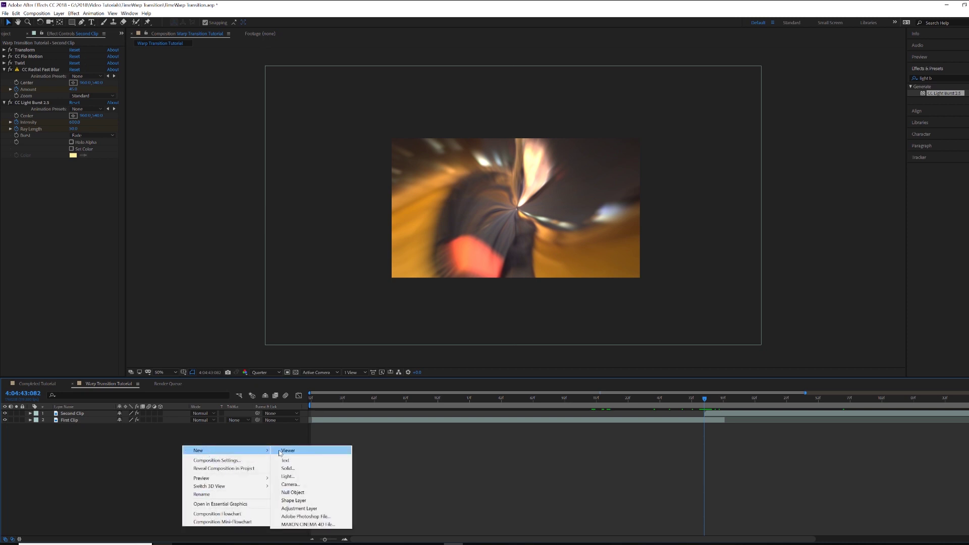
click(305, 512)
Trim the adjustment layer to the transition span, splitting off and deleting the later piece.
drag(311, 414, 728, 404)
key(ctrl+shift+d)
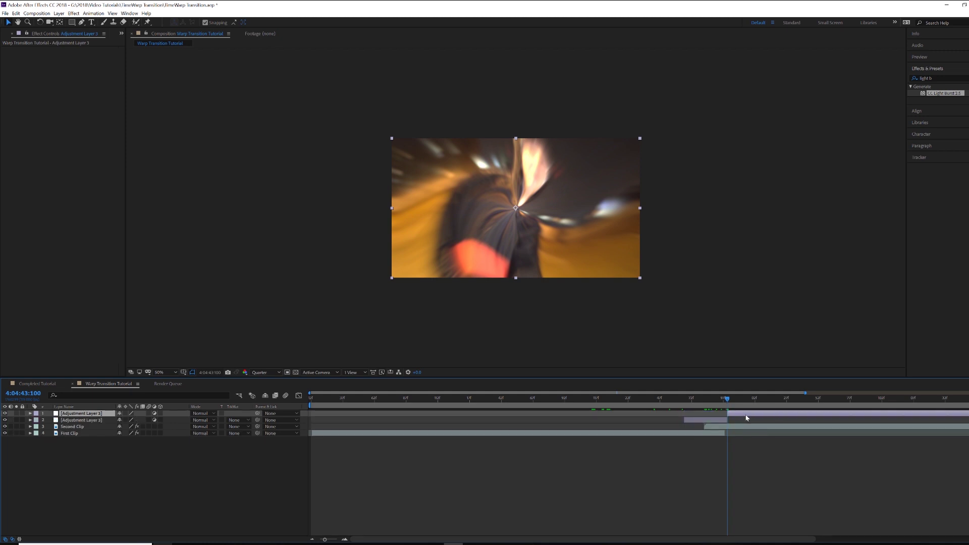
key(Delete)
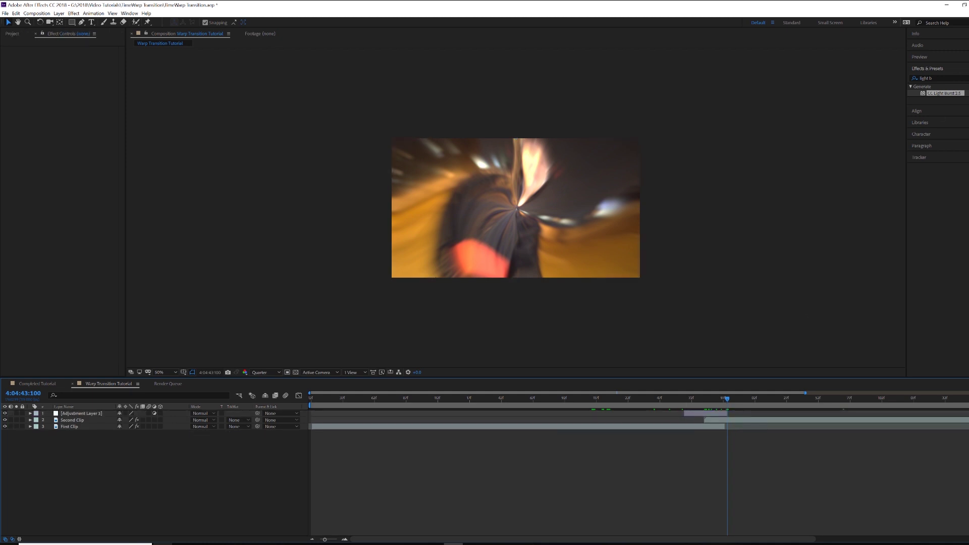
Apply CC Light Rays to the adjustment layer and keyframe Intensity, Radius and Warp Softness at its start.
click(961, 78)
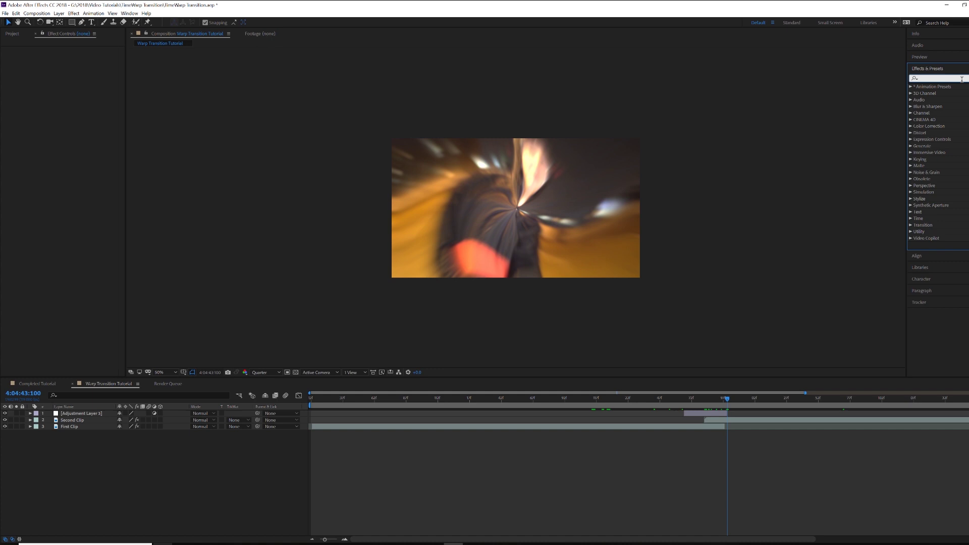
text(light r)
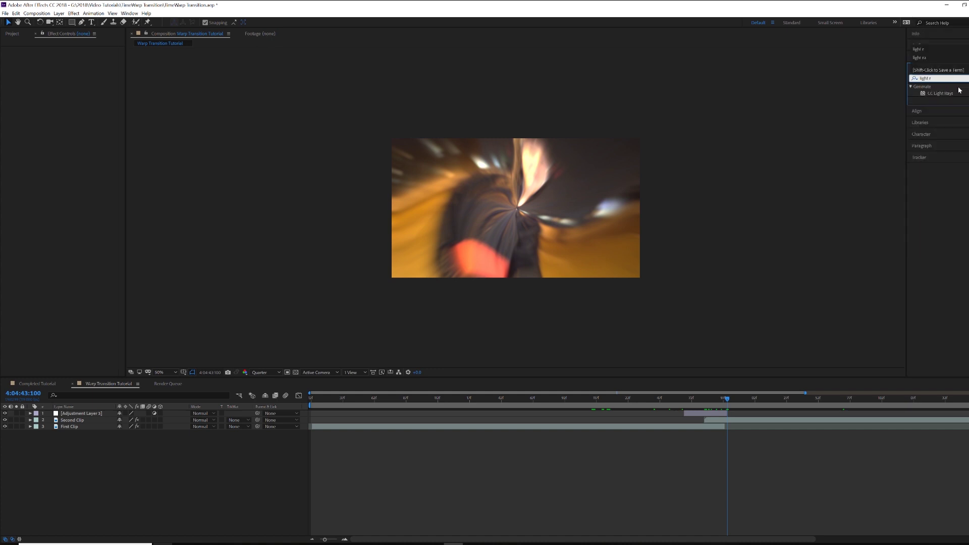
drag(942, 93, 716, 414)
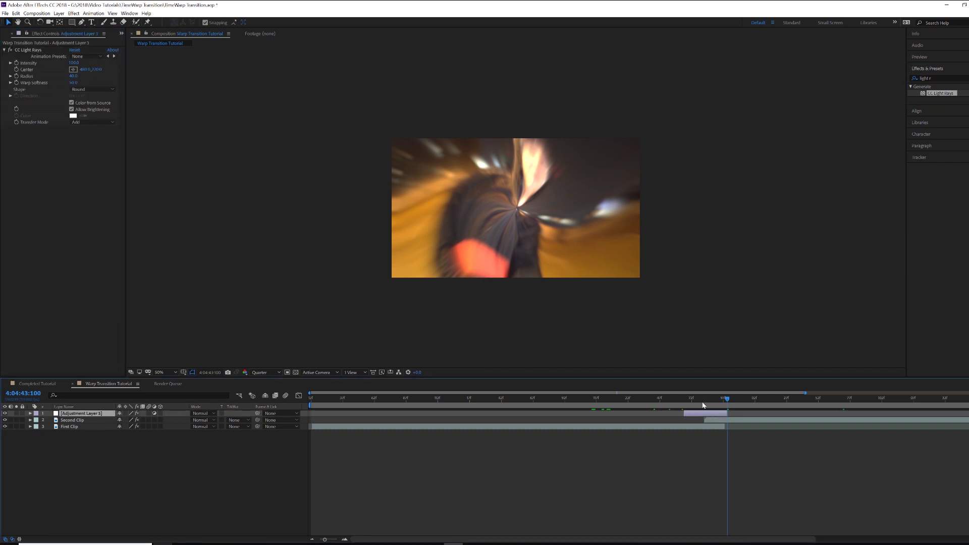
drag(702, 398, 684, 417)
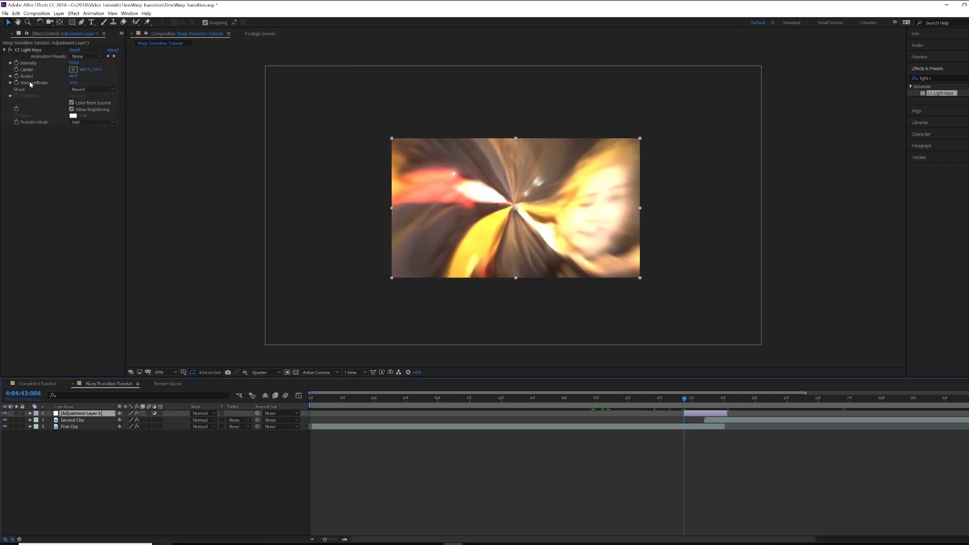
click(17, 63)
click(17, 75)
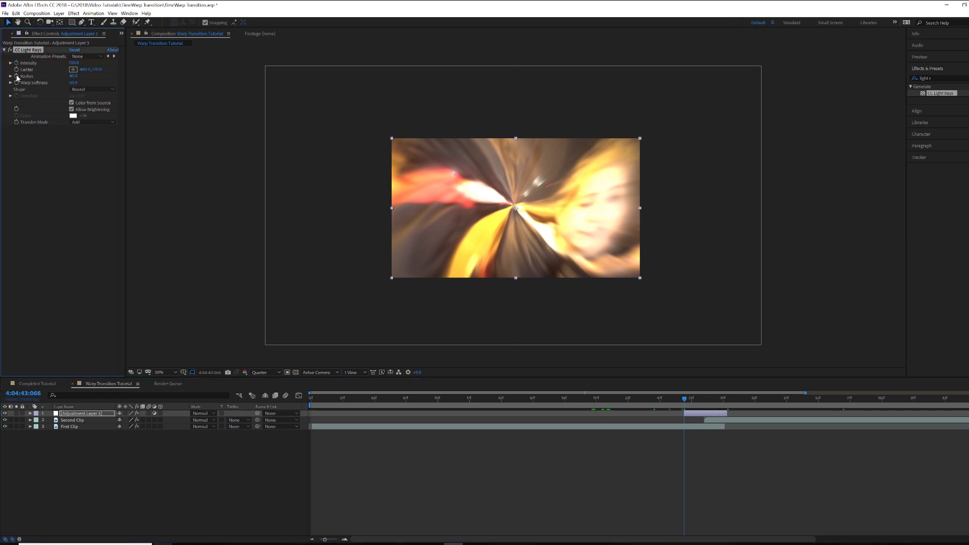
click(17, 83)
Set Light Rays Intensity, Radius and Warp Softness to 0 at the layer's first frame.
click(74, 63)
text(0)
key(Return)
click(73, 75)
text(0)
key(Return)
click(73, 82)
text(0)
key(Return)
click(726, 400)
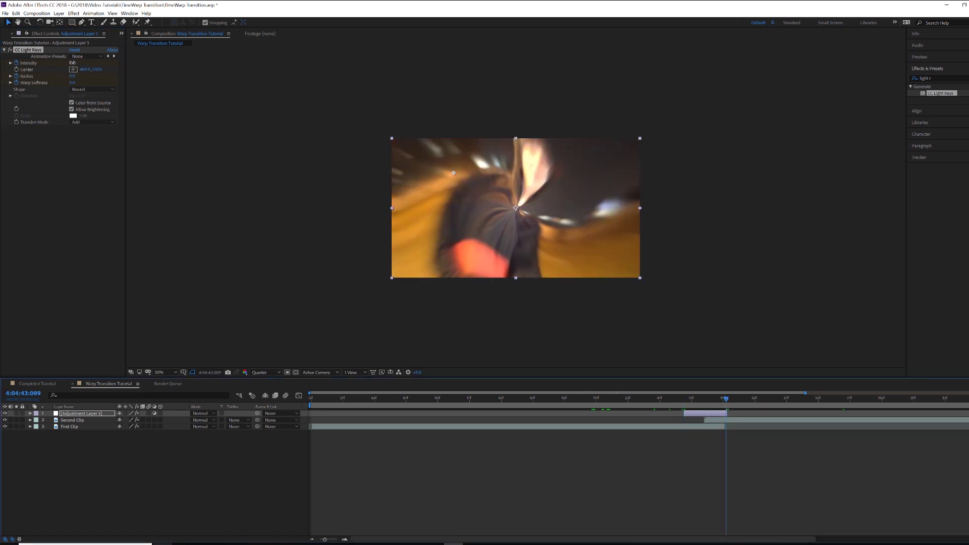
click(706, 400)
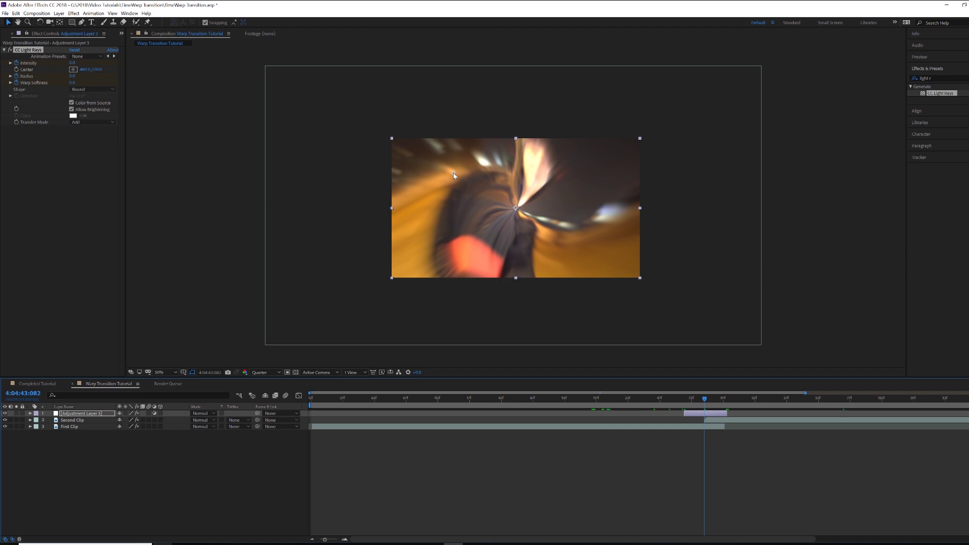
click(454, 176)
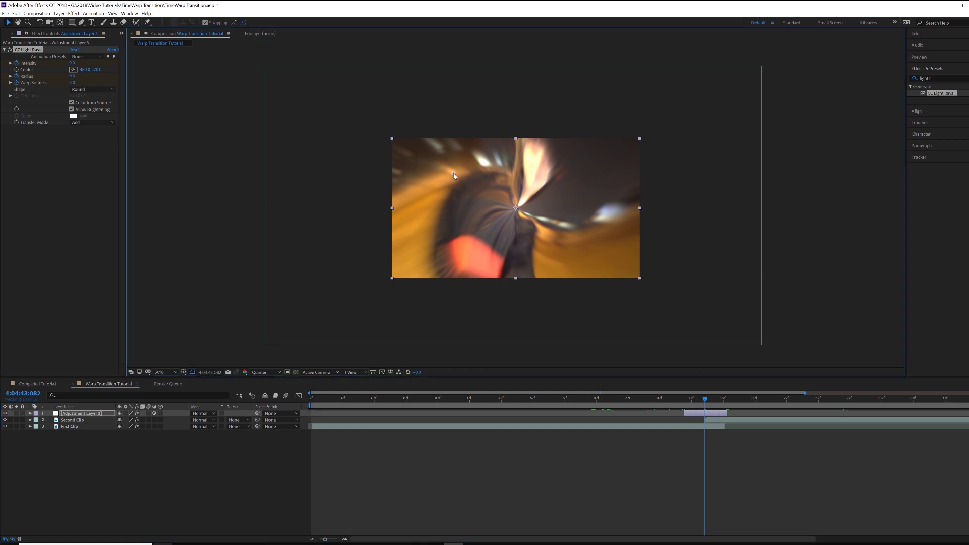
Reposition the CC Light Rays centre up and right, and nudge its Intensity, Radius and Warp Softness up.
drag(516, 208, 505, 174)
drag(494, 259, 515, 209)
drag(72, 63, 95, 76)
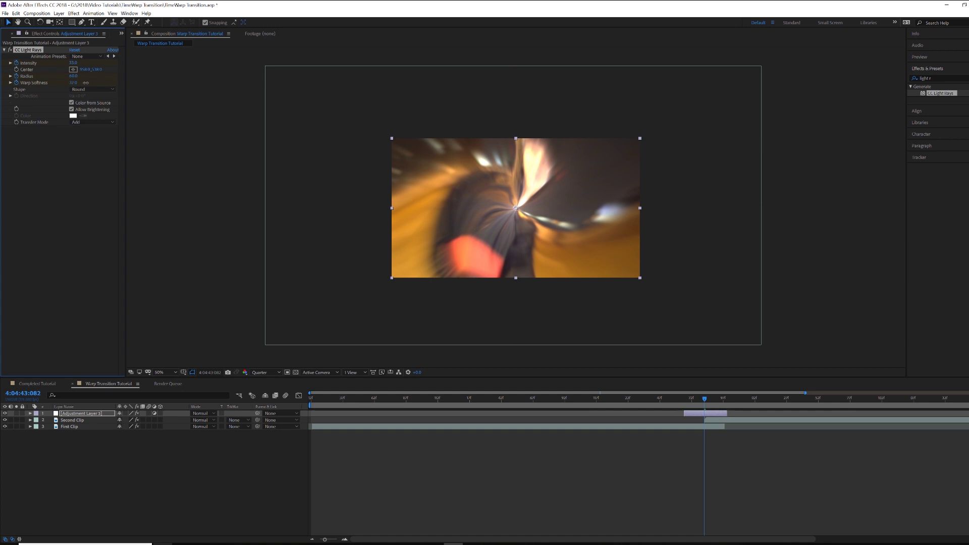
mouse_move(74, 84)
mouse_down()
mouse_move(88, 77)
mouse_move(79, 69)
mouse_up()
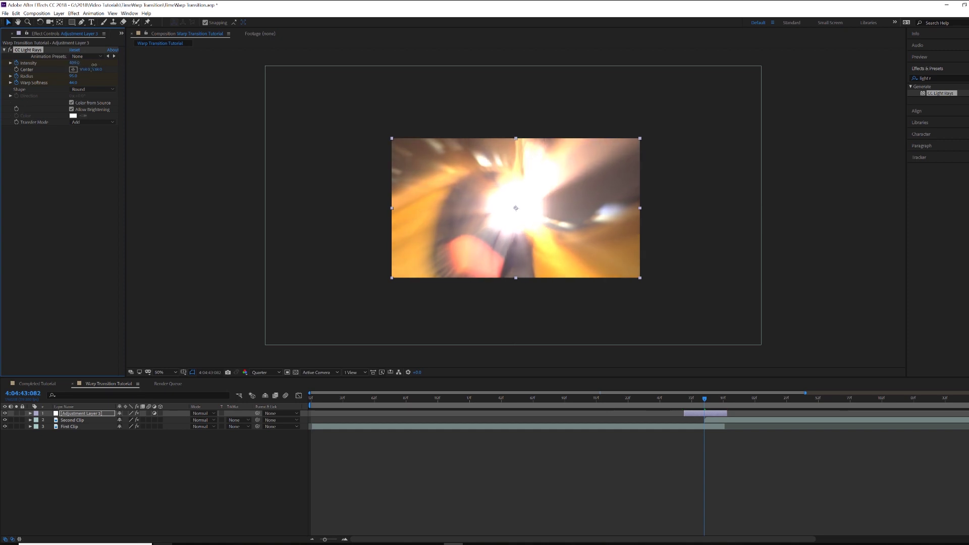
Set Light Rays Intensity 500, Radius 200 and Warp Softness 70 at mid-transition.
click(73, 64)
text(500)
key(Return)
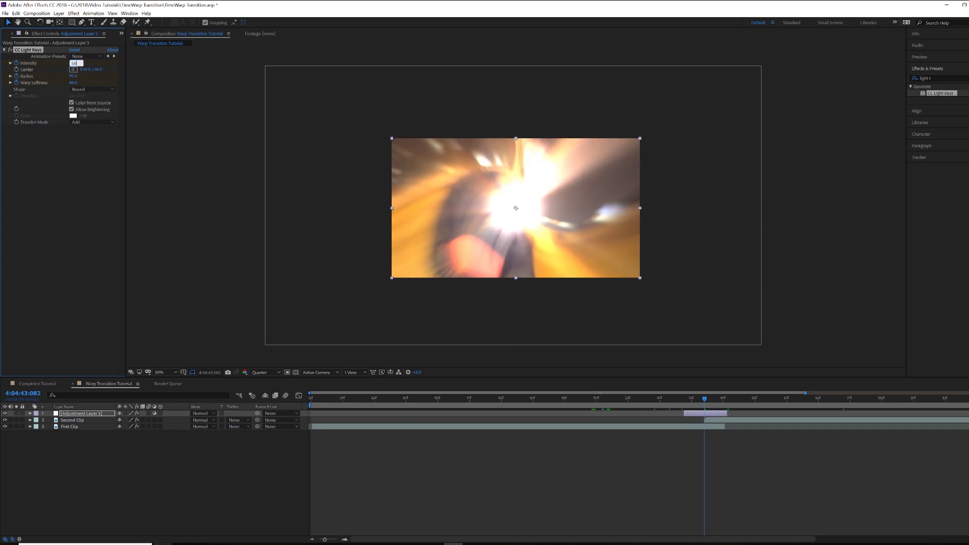
drag(72, 77, 104, 76)
click(74, 76)
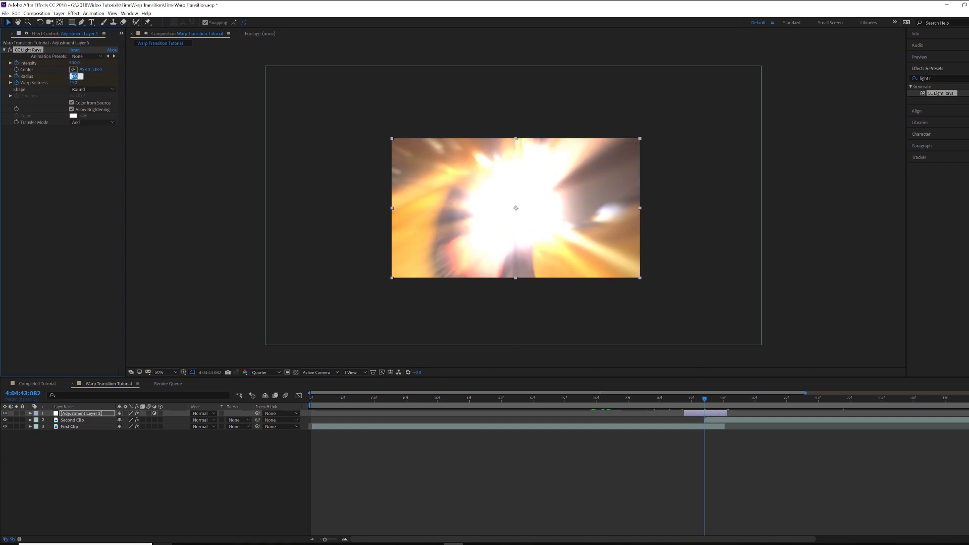
text(200)
key(Return)
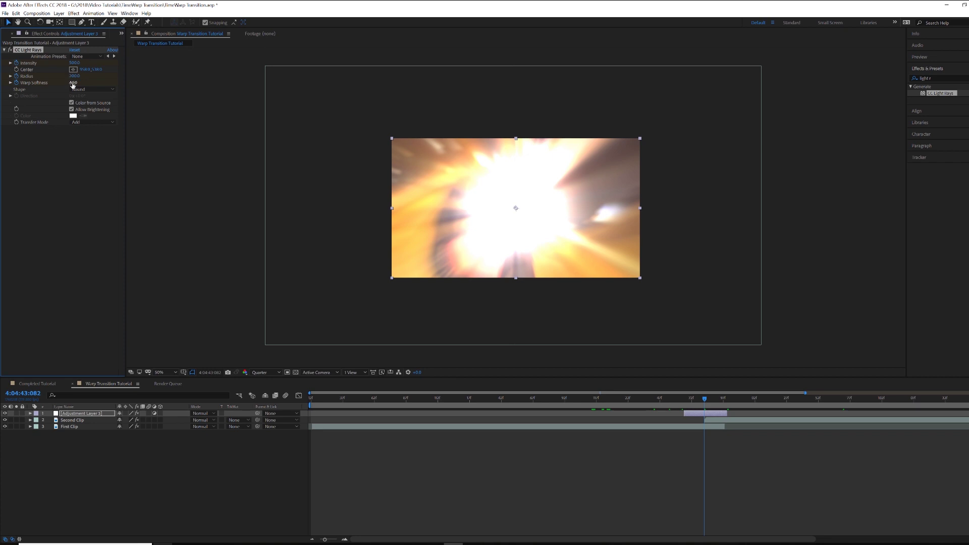
drag(74, 82, 103, 87)
click(74, 82)
text(70)
key(Return)
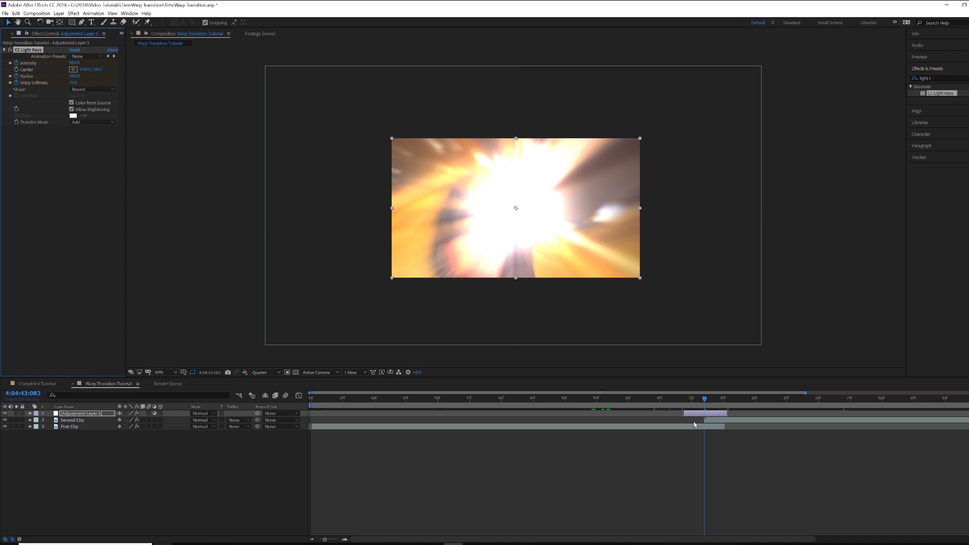
drag(705, 398, 729, 401)
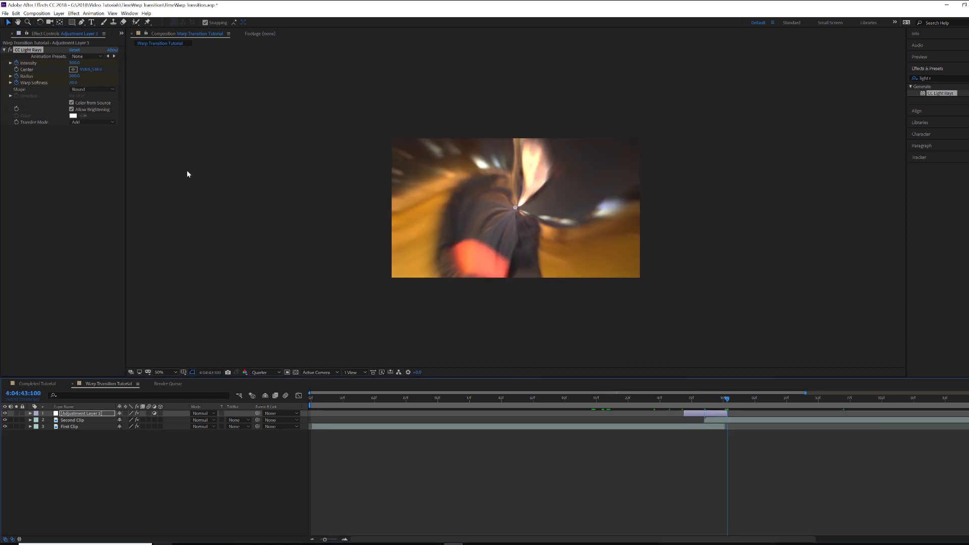
At the layer's end, return Light Rays Intensity, Radius and Warp Softness to 0.
click(74, 63)
text(0)
key(Return)
click(74, 75)
text(0)
key(Return)
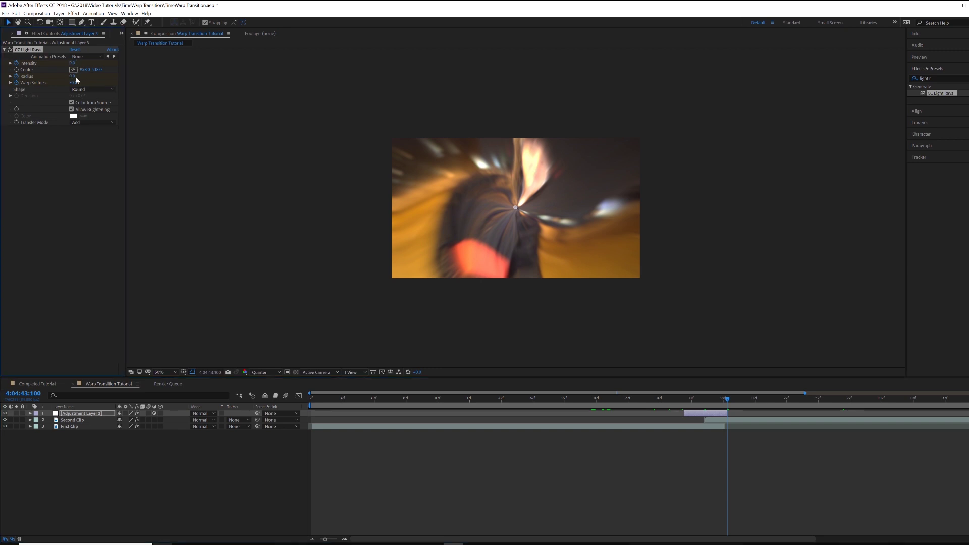
click(74, 82)
text(0)
key(Return)
Reveal the adjustment layer's keyframes and marquee-select the light-ray keyframe columns.
click(696, 416)
click(695, 414)
key(u)
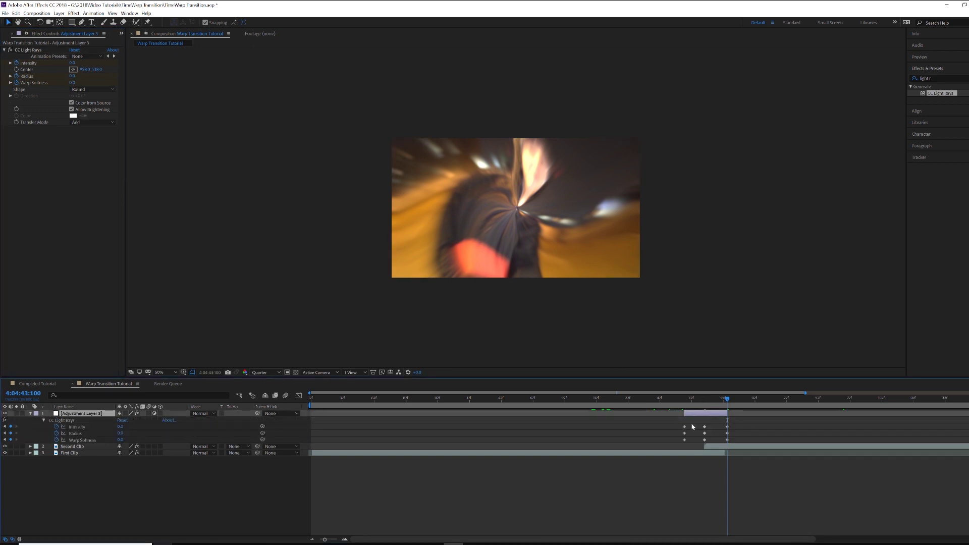
drag(679, 423, 709, 442)
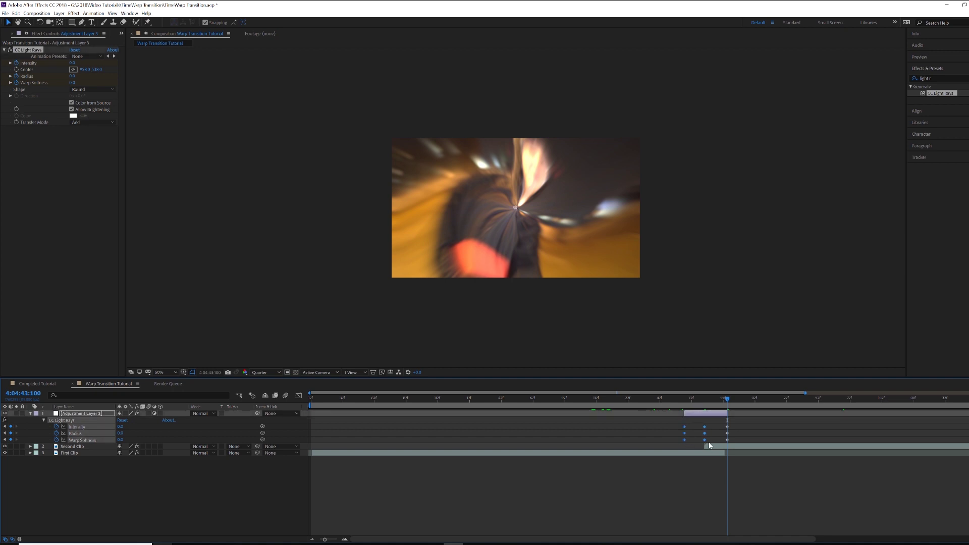
drag(737, 422, 719, 441)
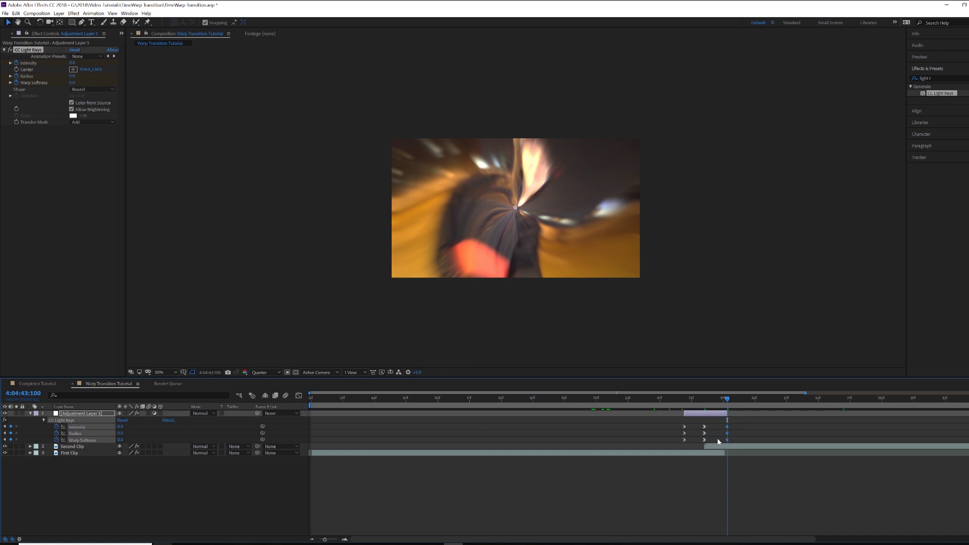